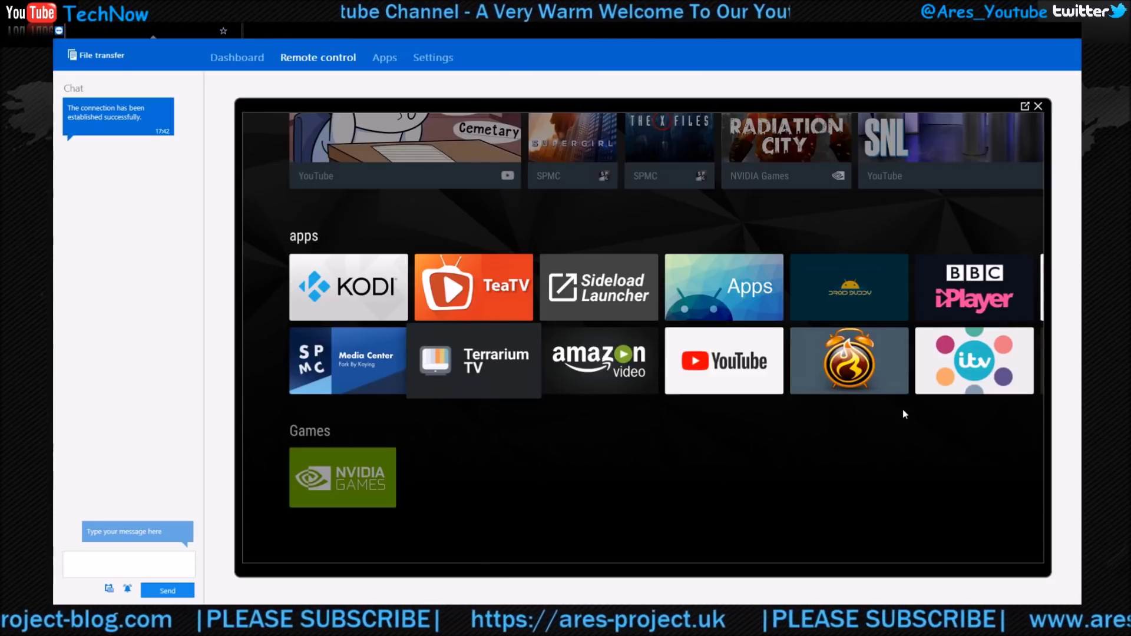
# - Launch Terrarium TV from the apps row on the Android TV home screen
pyautogui.press('Up')
# - Wait for Recently Updated to load, then open the navigation drawer from the hamburger menu
pyautogui.press('Return')
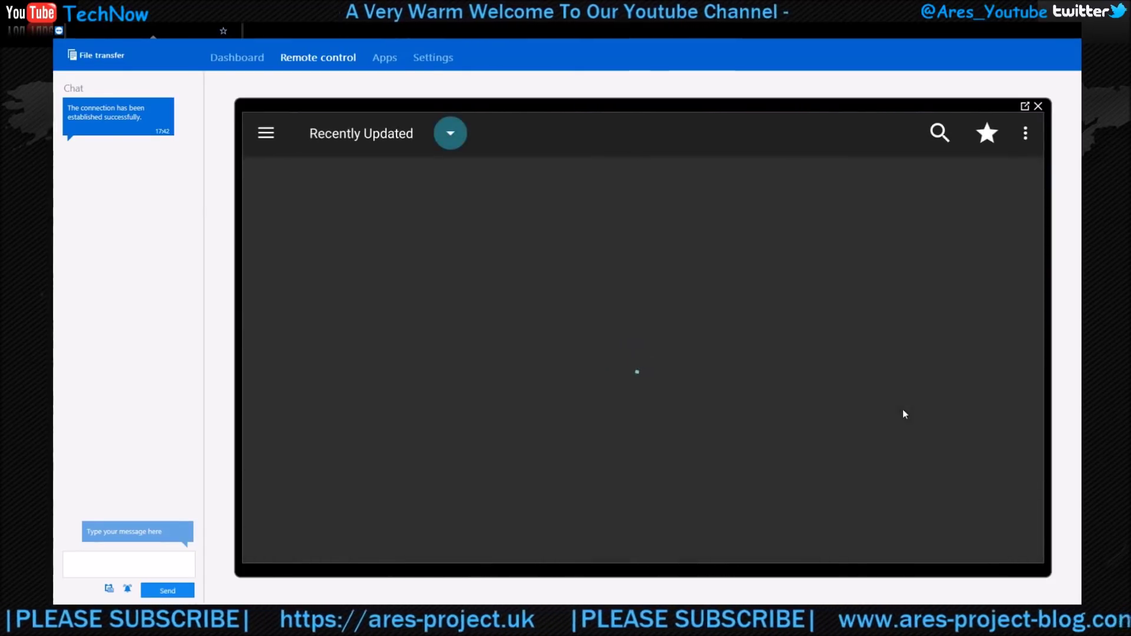
pyautogui.press('Left')
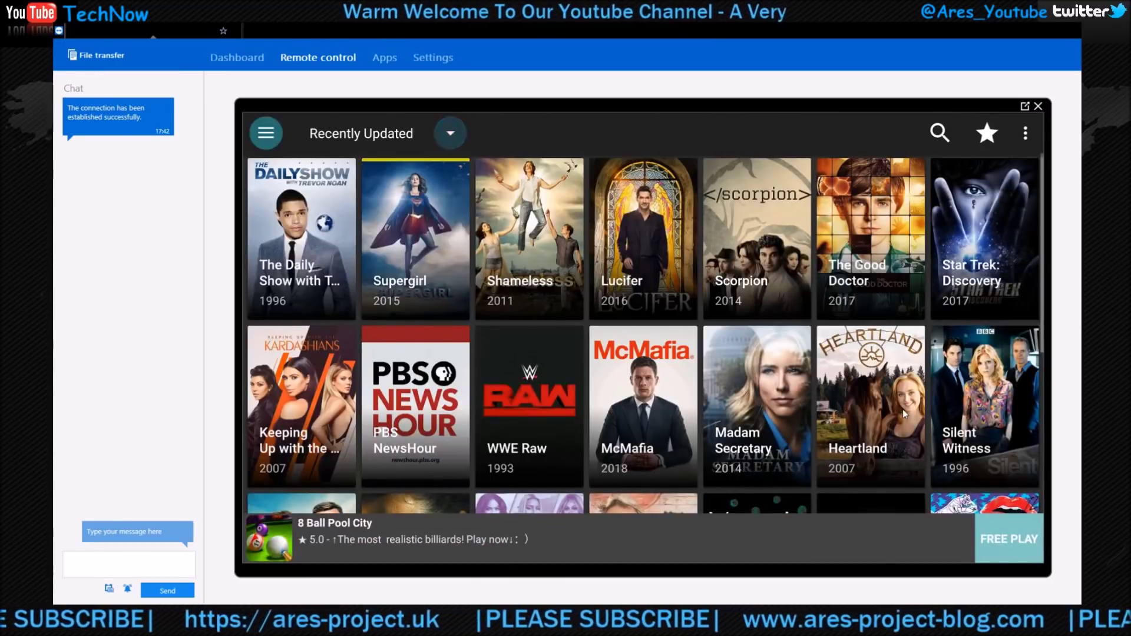
pyautogui.press('Return')
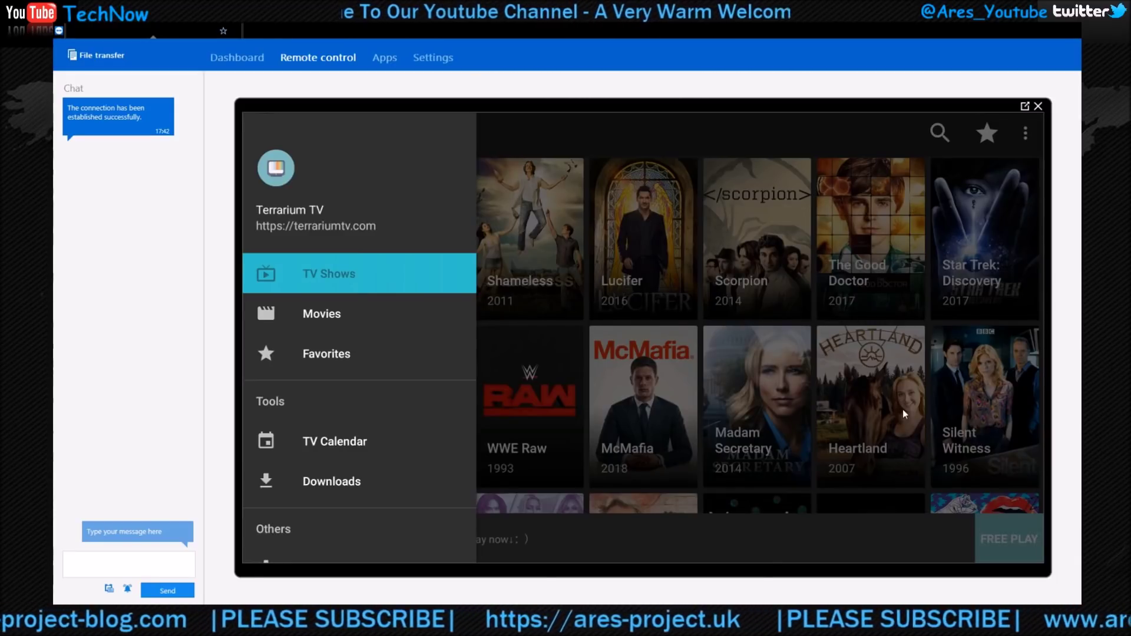
# - Look through the drawer entries from Movies down to Settings and back to Favorites, then close it
pyautogui.press('Down')
pyautogui.press('Down')
pyautogui.press('Down')
pyautogui.press('Down')
pyautogui.press('Down')
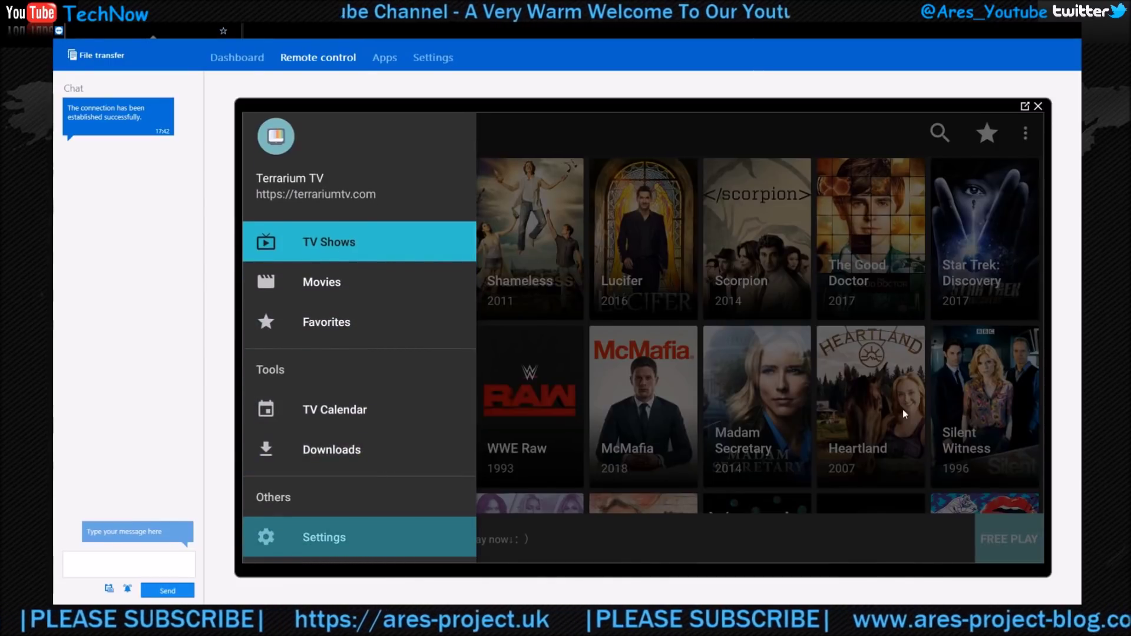
pyautogui.press('Escape')
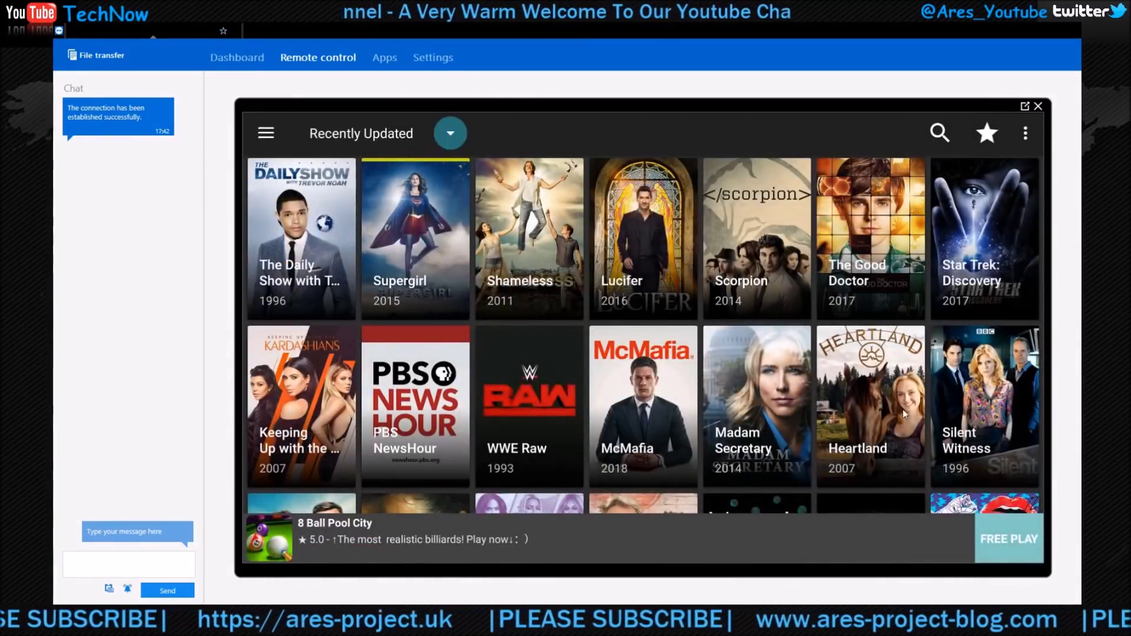
pyautogui.press('Left')
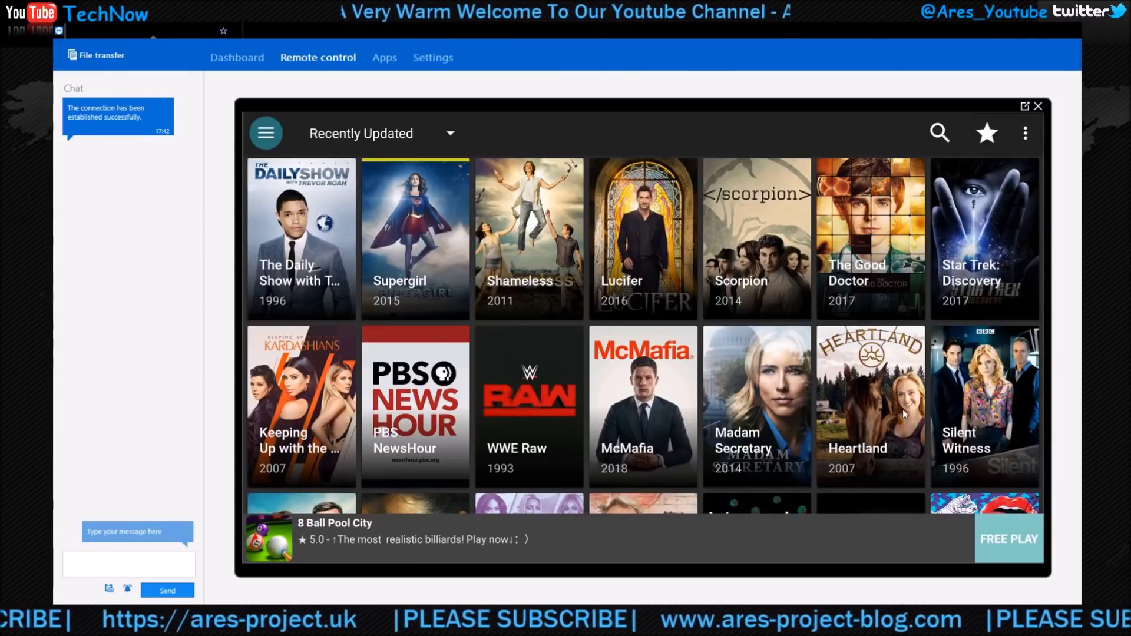
pyautogui.press('Return')
pyautogui.press('Down')
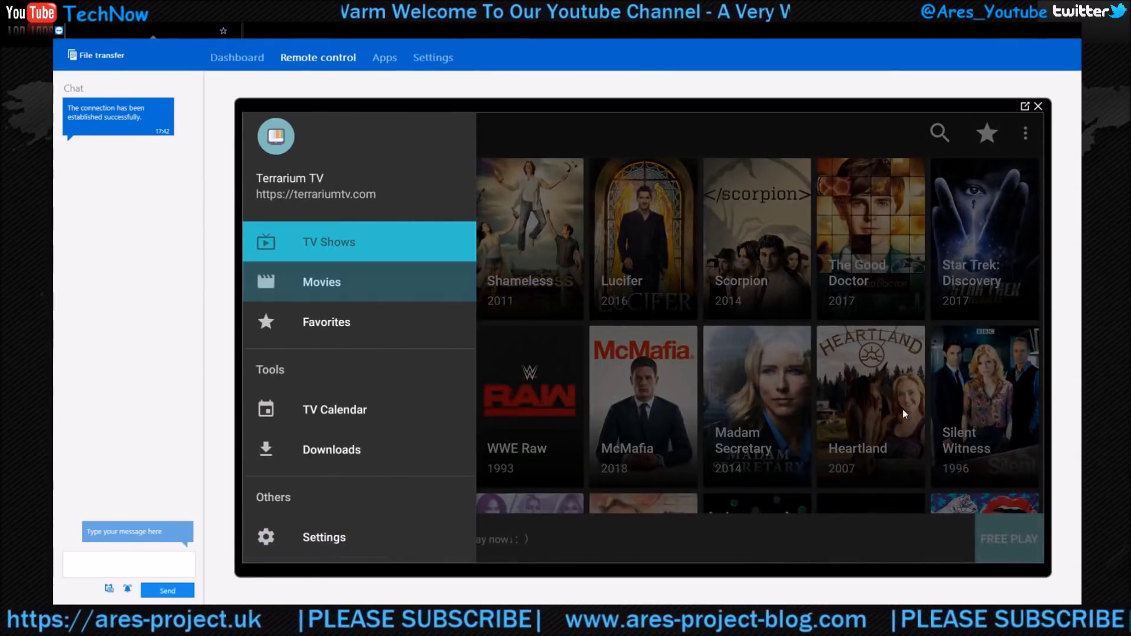
pyautogui.press('Down')
pyautogui.press('Down')
pyautogui.press('Down')
pyautogui.press('Down')
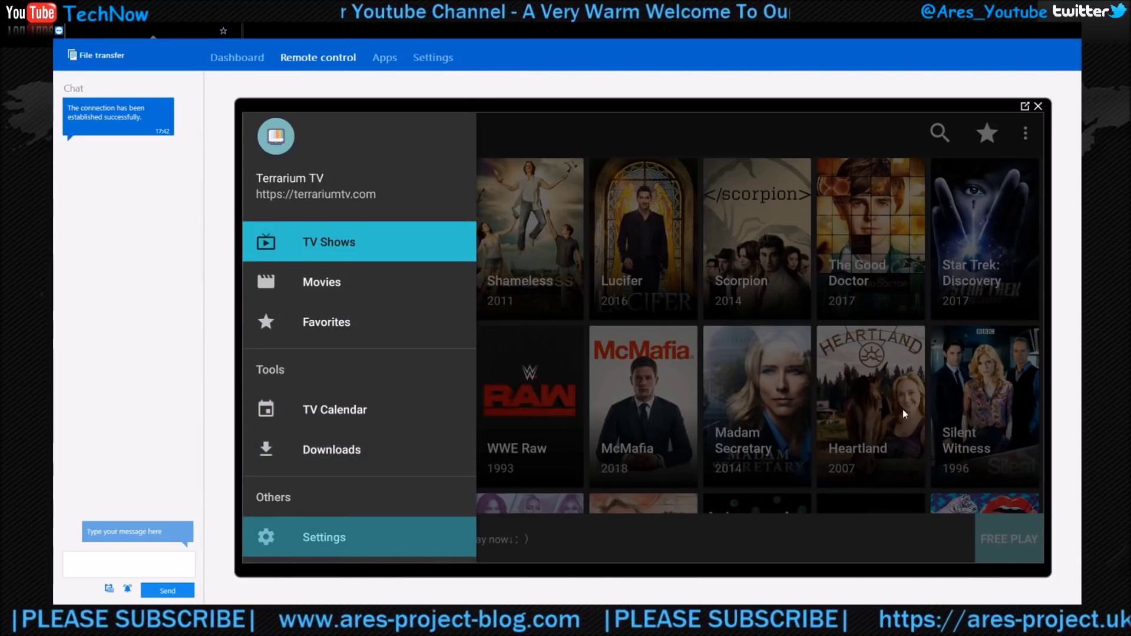
pyautogui.press('Up')
pyautogui.press('Up')
pyautogui.press('Up')
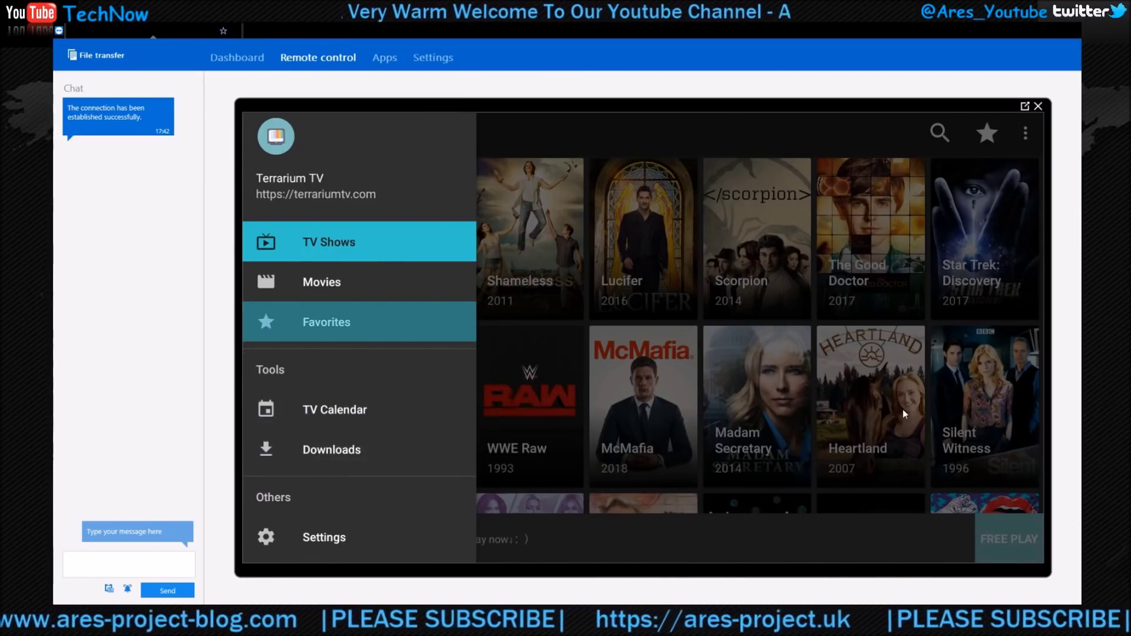
pyautogui.press('Escape')
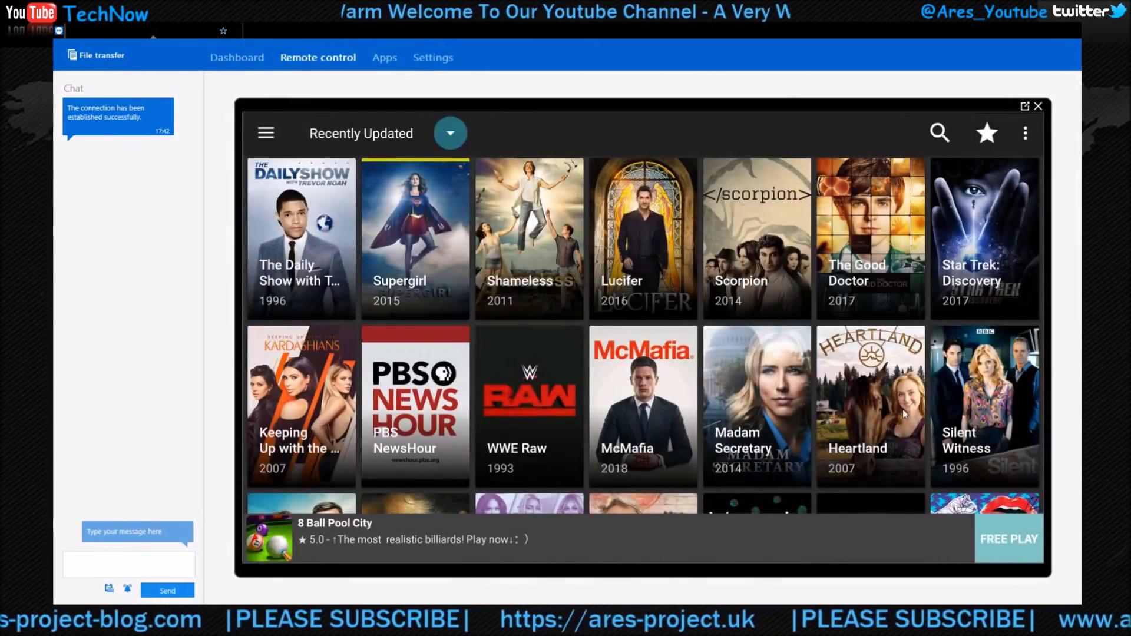
# - Switch the TV show category to Airing Today
pyautogui.press('Right')
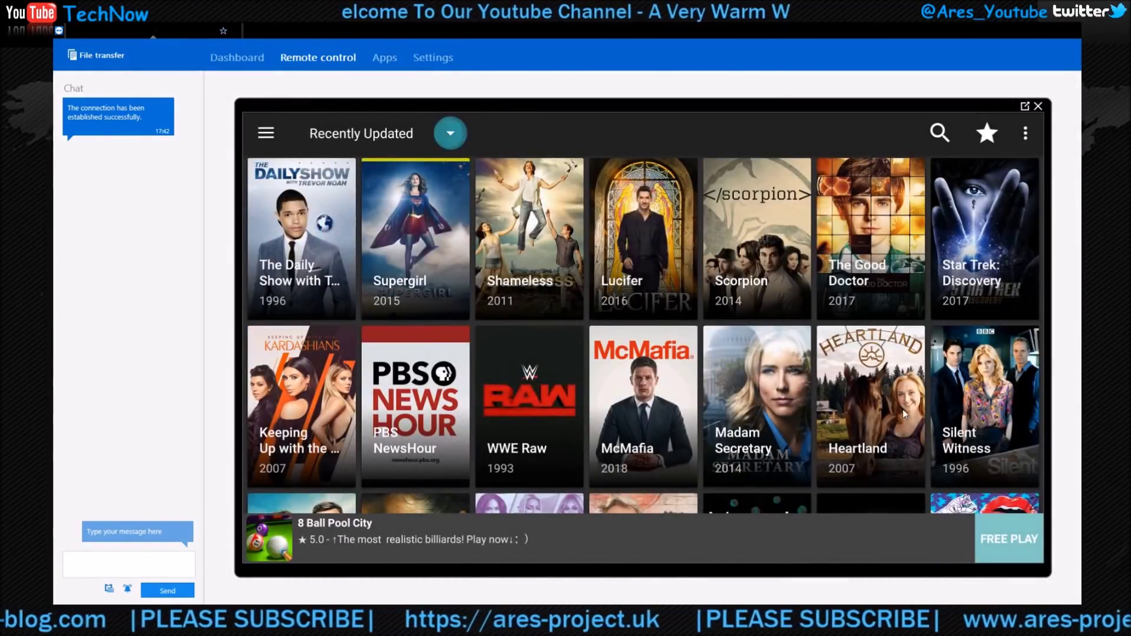
pyautogui.press('Return')
pyautogui.press('Down')
pyautogui.press('Down')
pyautogui.press('Down')
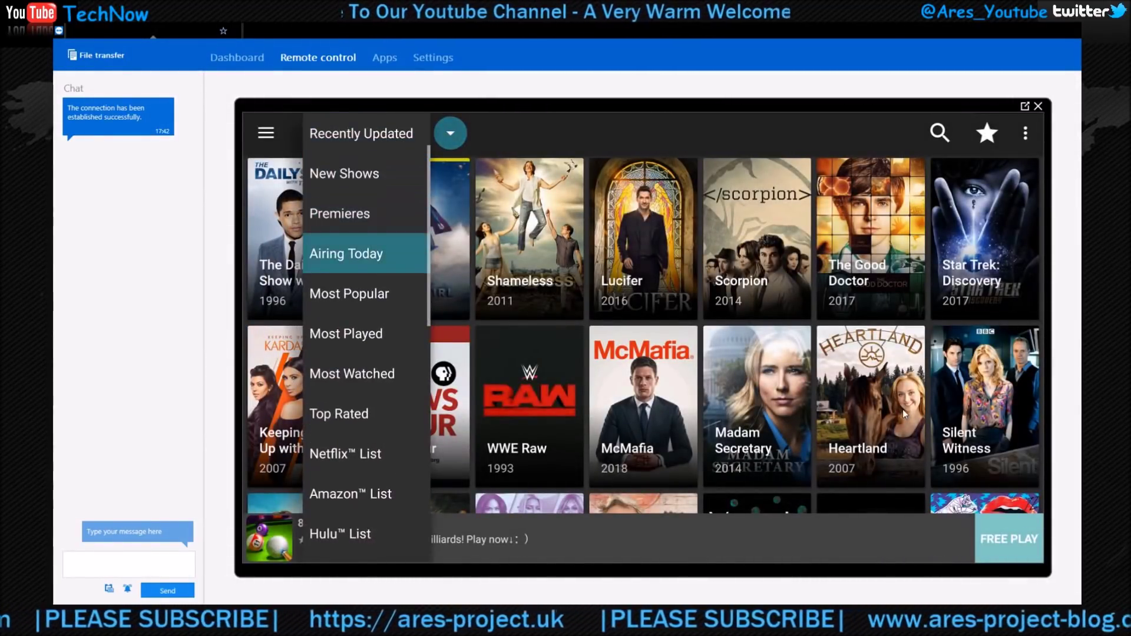
pyautogui.press('Return')
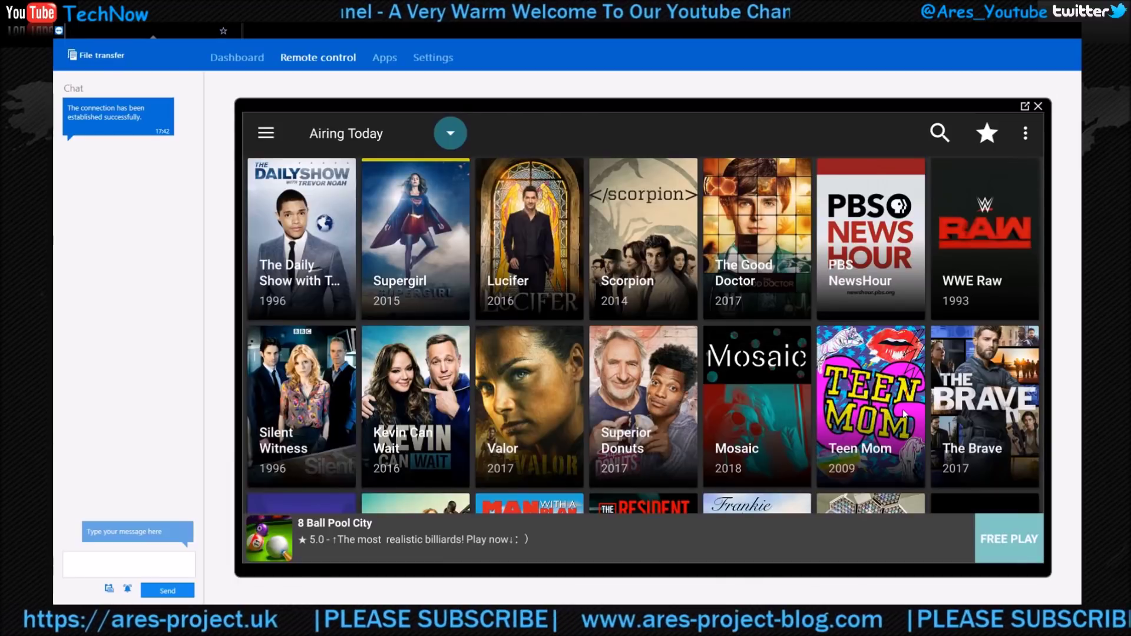
# - Go to the Movies section and pick New HD Releases from the category dropdown
pyautogui.press('Left')
pyautogui.press('Return')
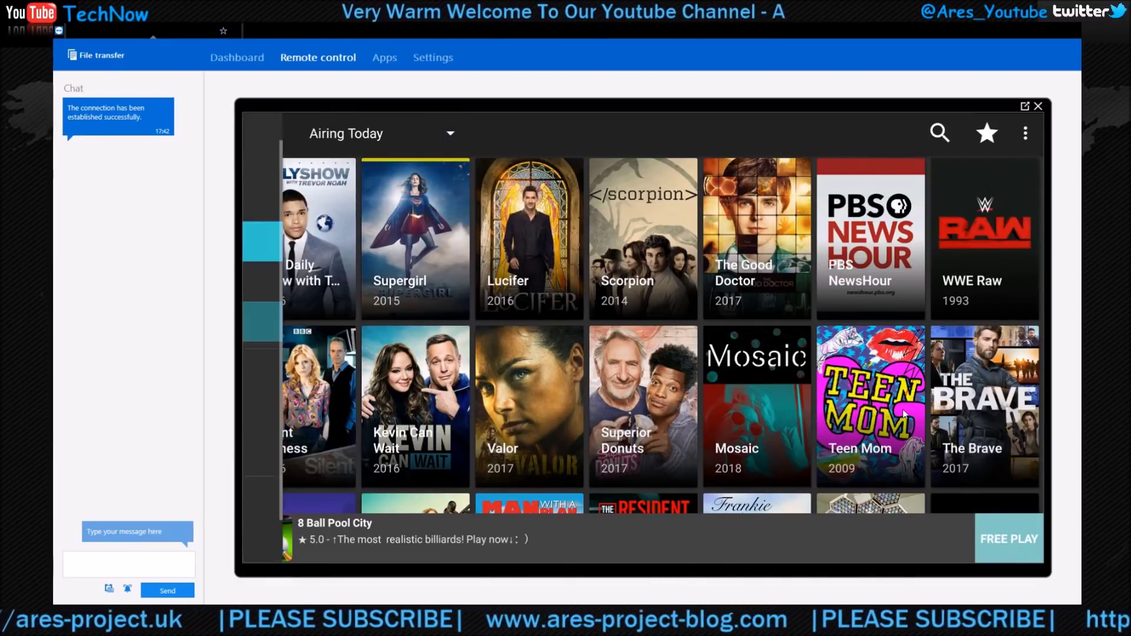
pyautogui.press('Down')
pyautogui.press('Return')
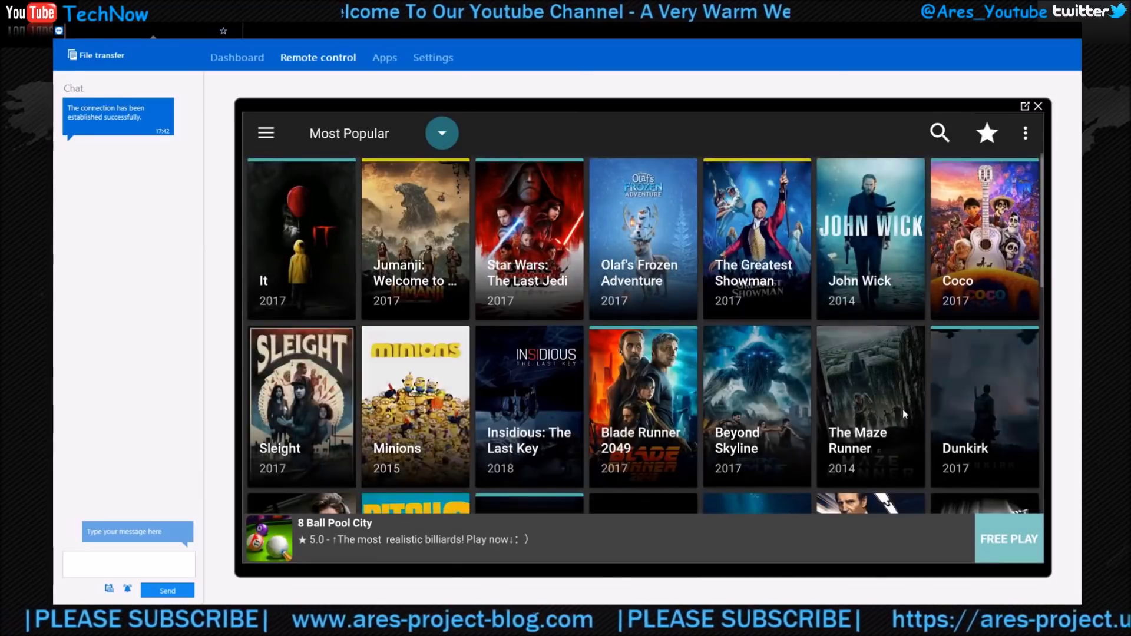
pyautogui.press('Right')
pyautogui.press('Left')
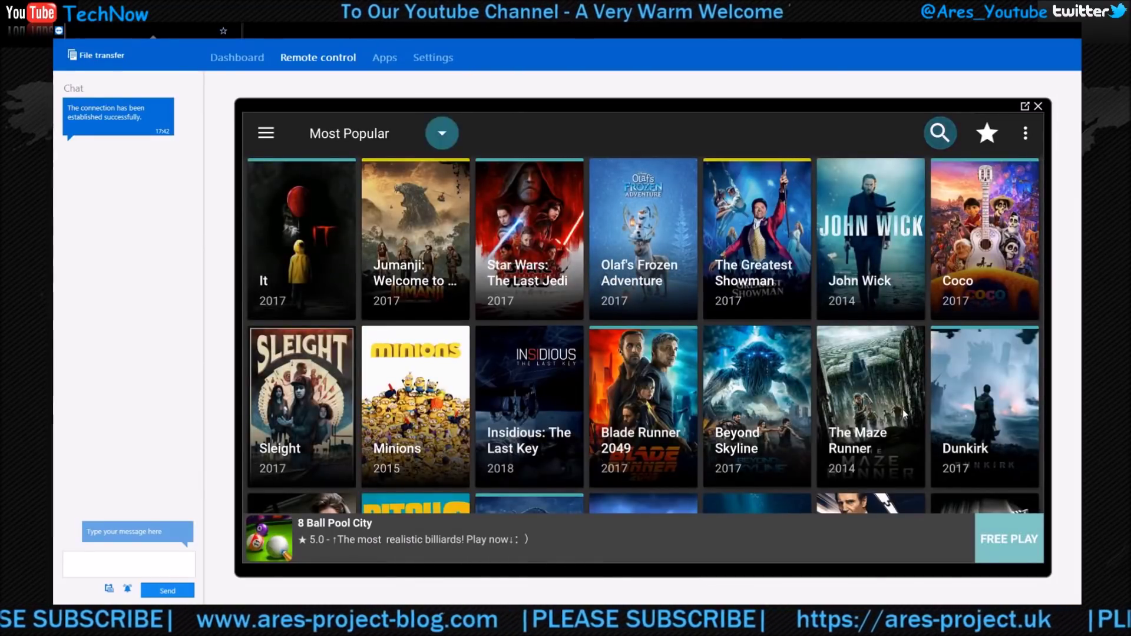
pyautogui.press('Right')
pyautogui.press('Right')
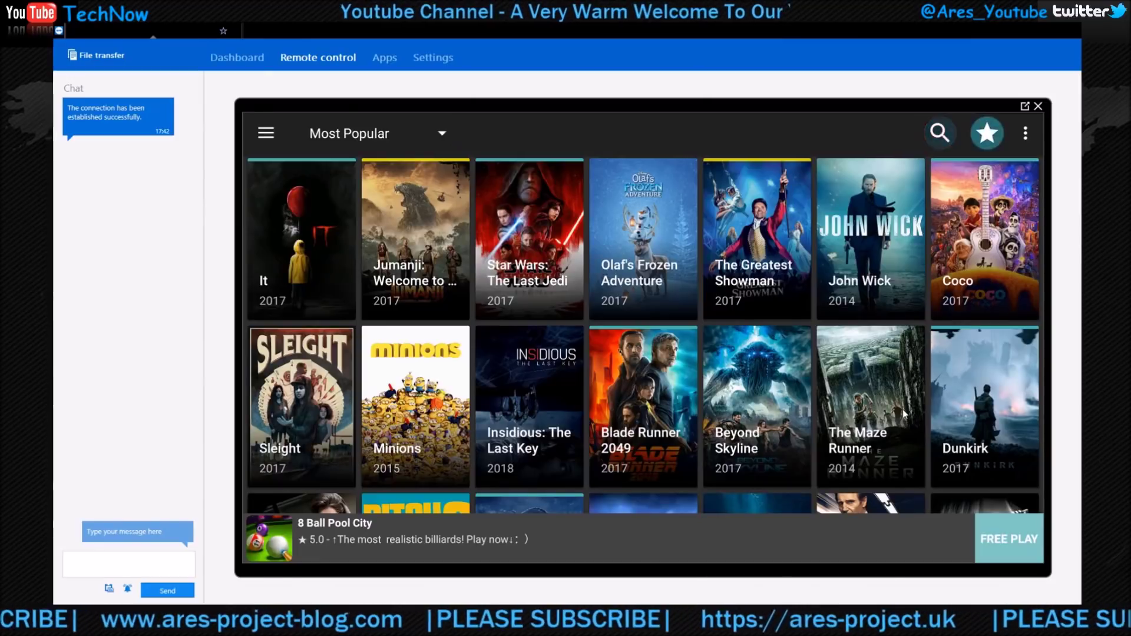
pyautogui.press('Left')
pyautogui.press('Left')
pyautogui.press('Return')
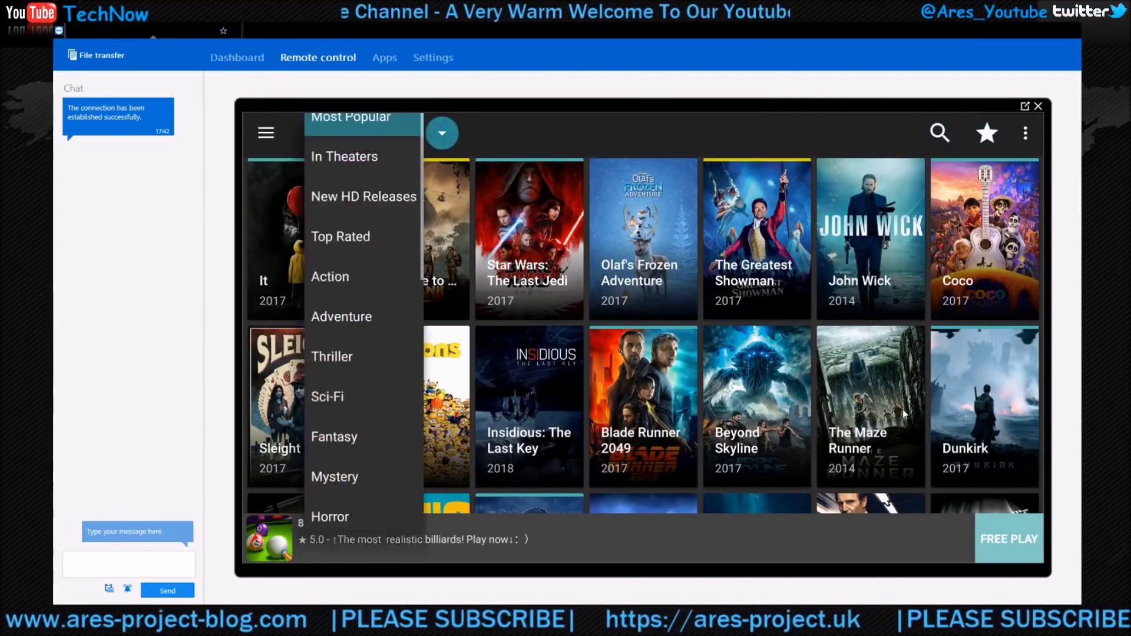
pyautogui.press('Down')
pyautogui.press('Down')
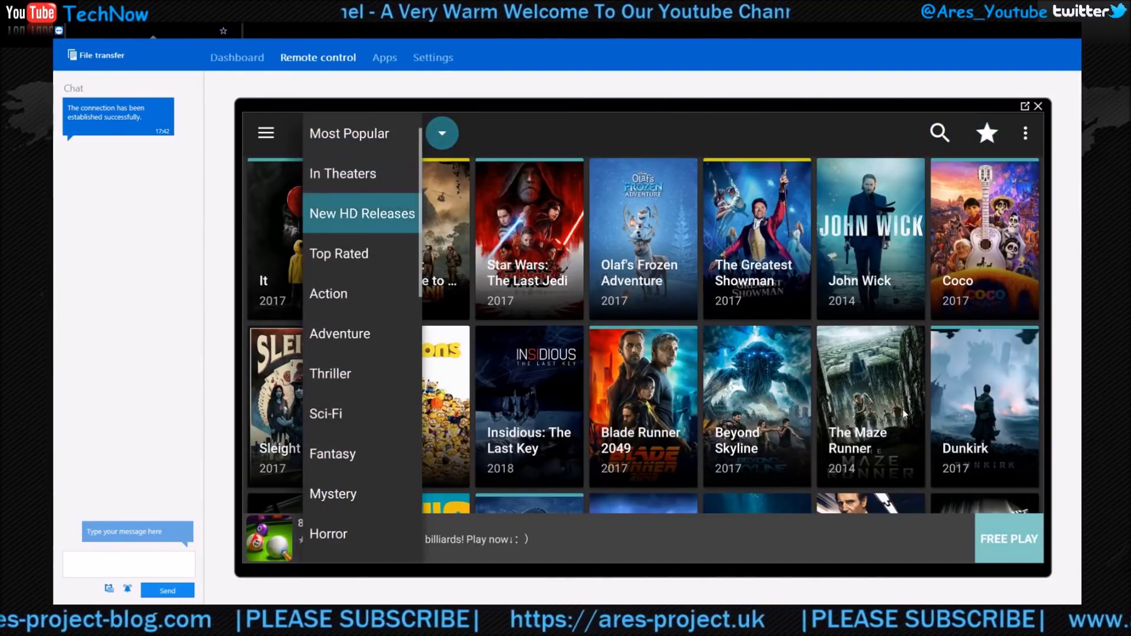
pyautogui.press('Return')
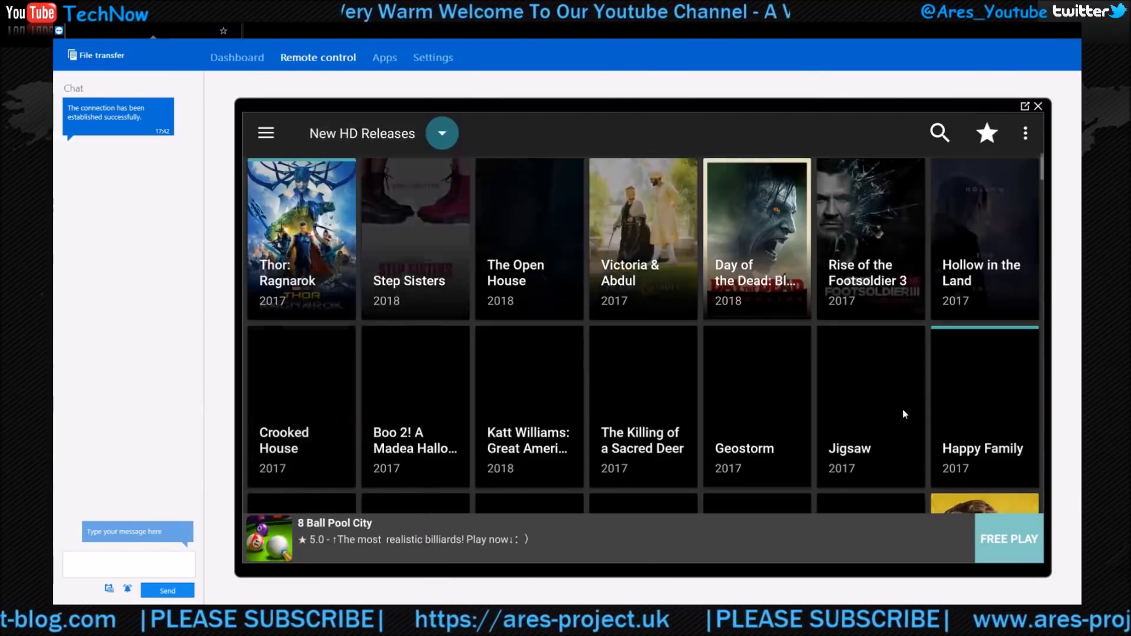
# - Browse the New HD Releases grid and open Thor: Ragnarok's details page
pyautogui.press('Down')
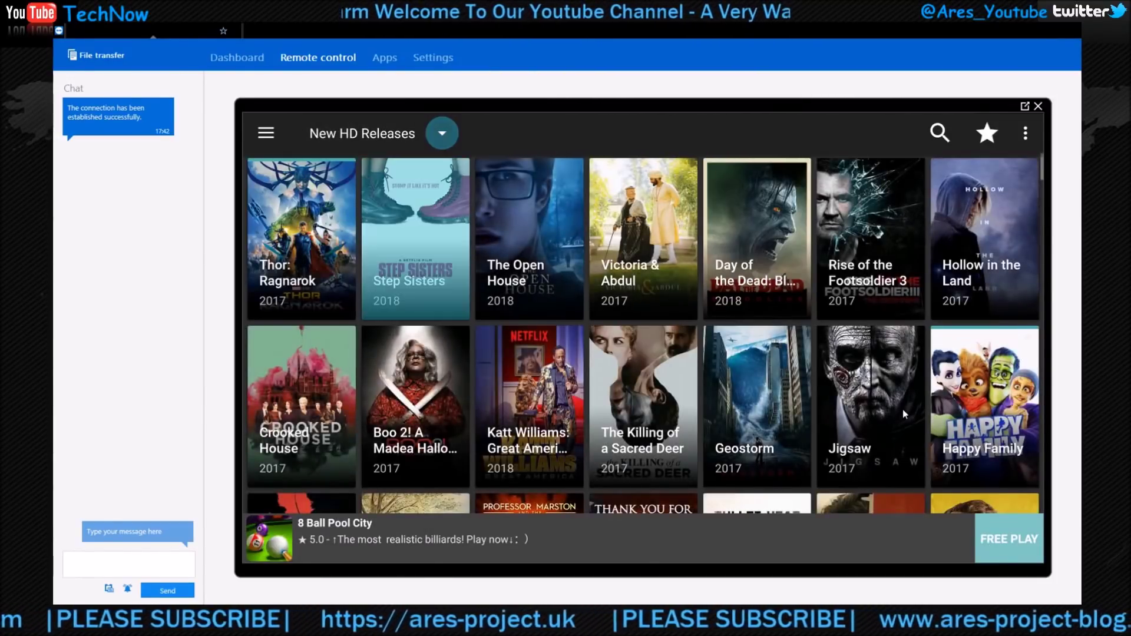
pyautogui.press('Down')
pyautogui.press('Down')
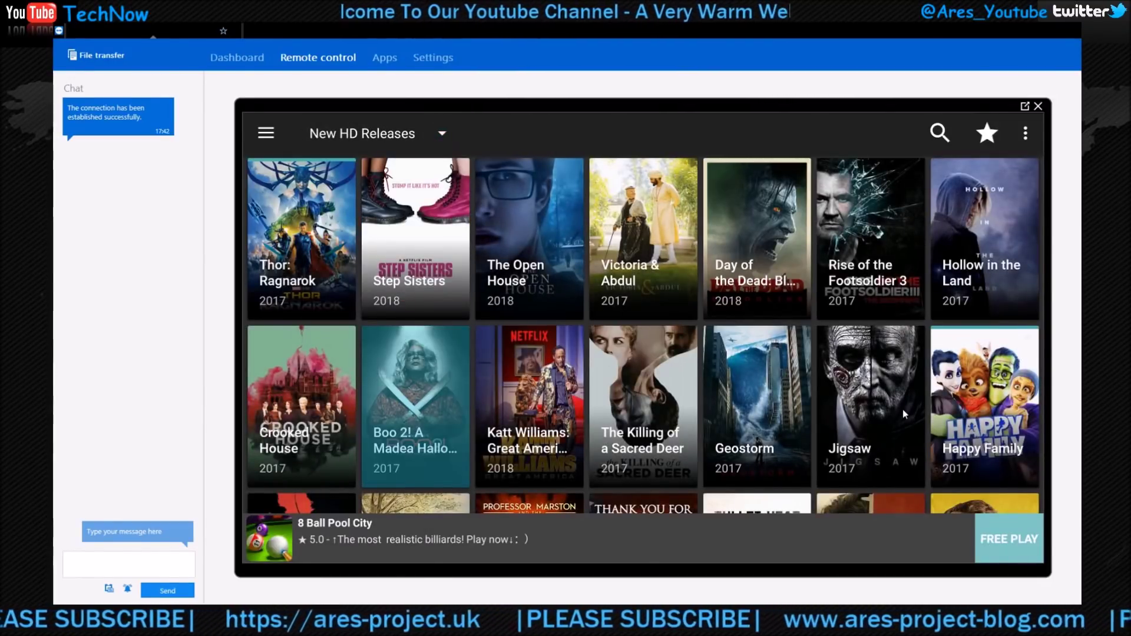
pyautogui.press('Up')
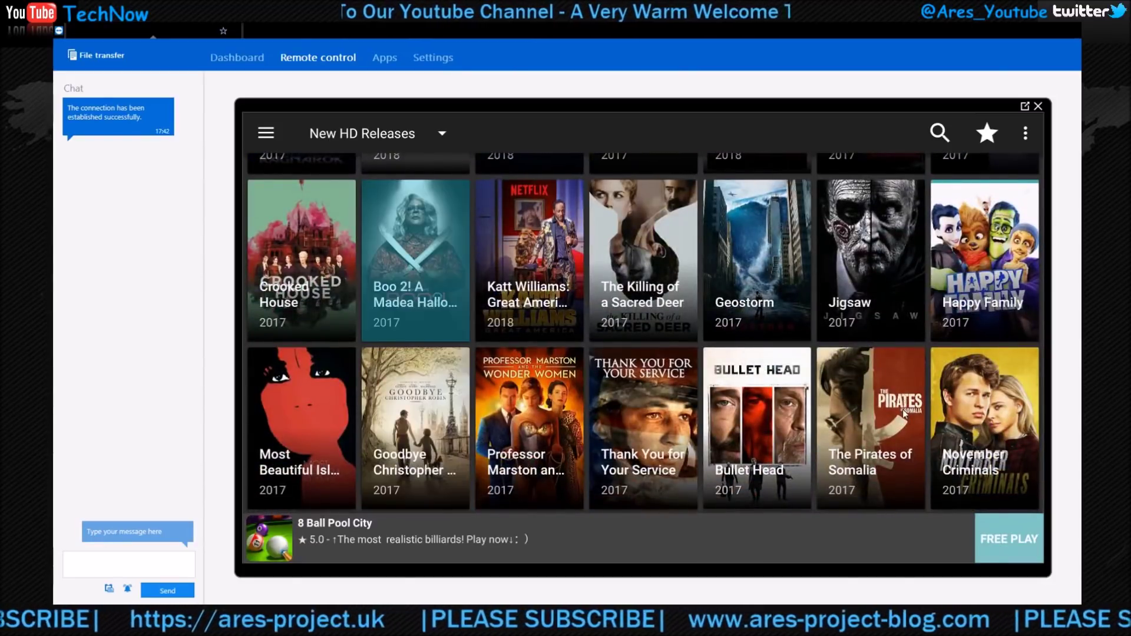
pyautogui.press('Up')
pyautogui.press('Left')
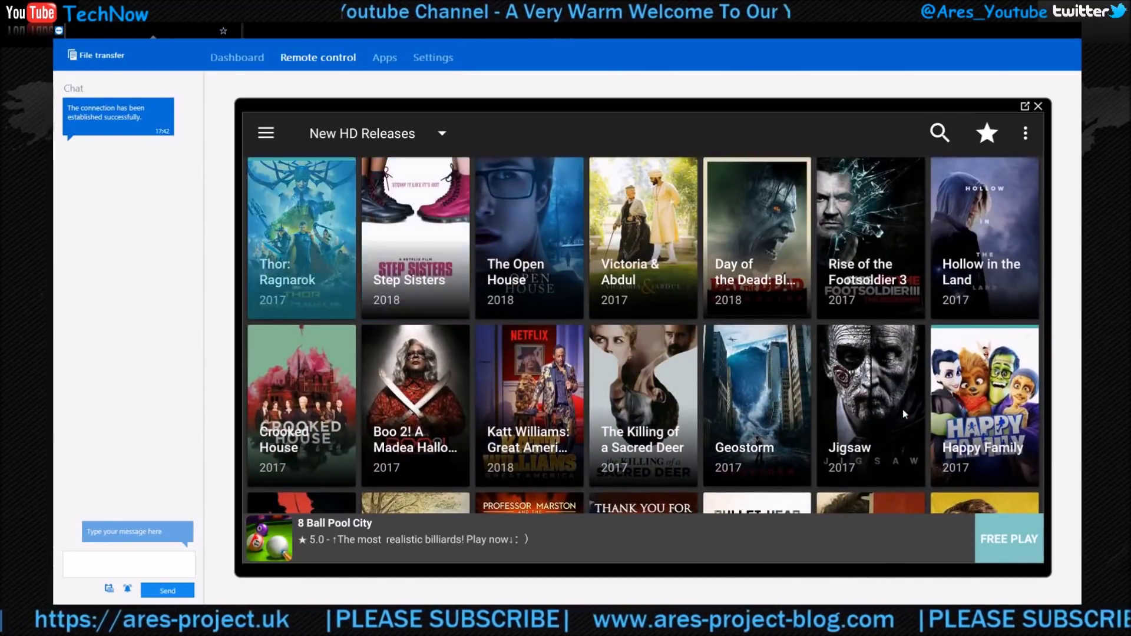
pyautogui.press('Return')
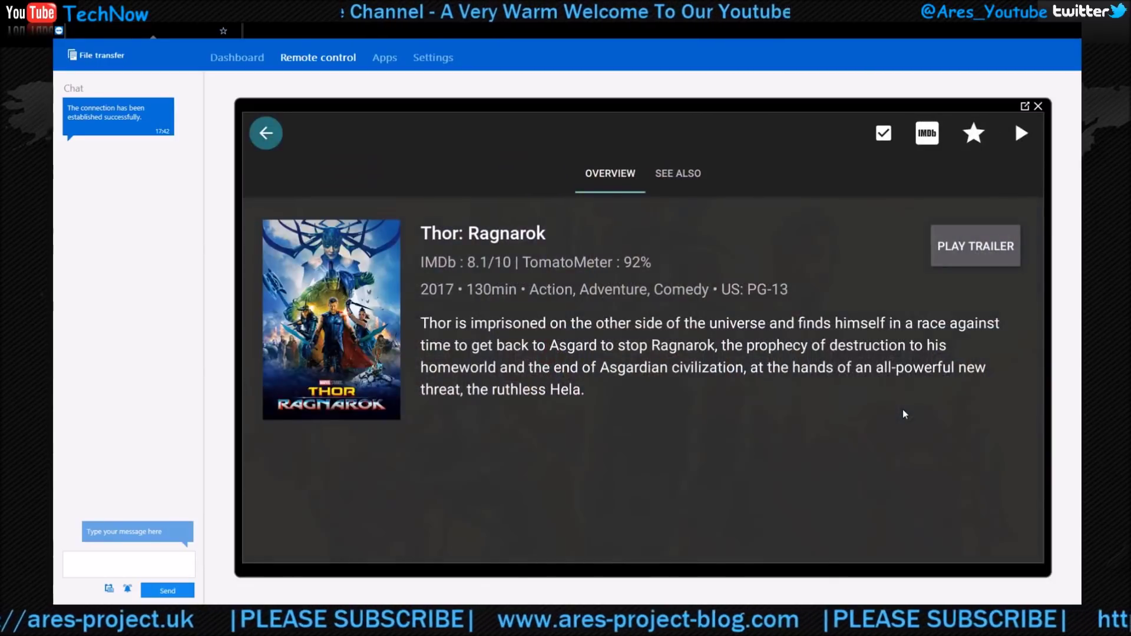
# - Go to the Thor: Ragnarok Play button to list its sources, led by 1080p SeeHD 3.05 GB
pyautogui.press('Down')
pyautogui.press('Right')
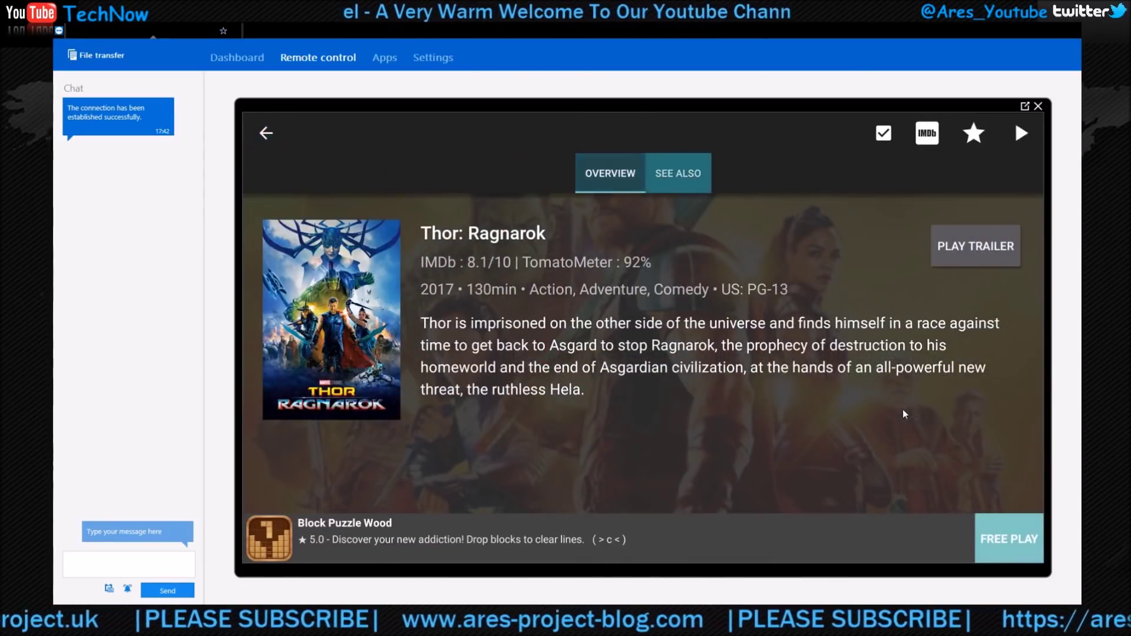
pyautogui.press('Up')
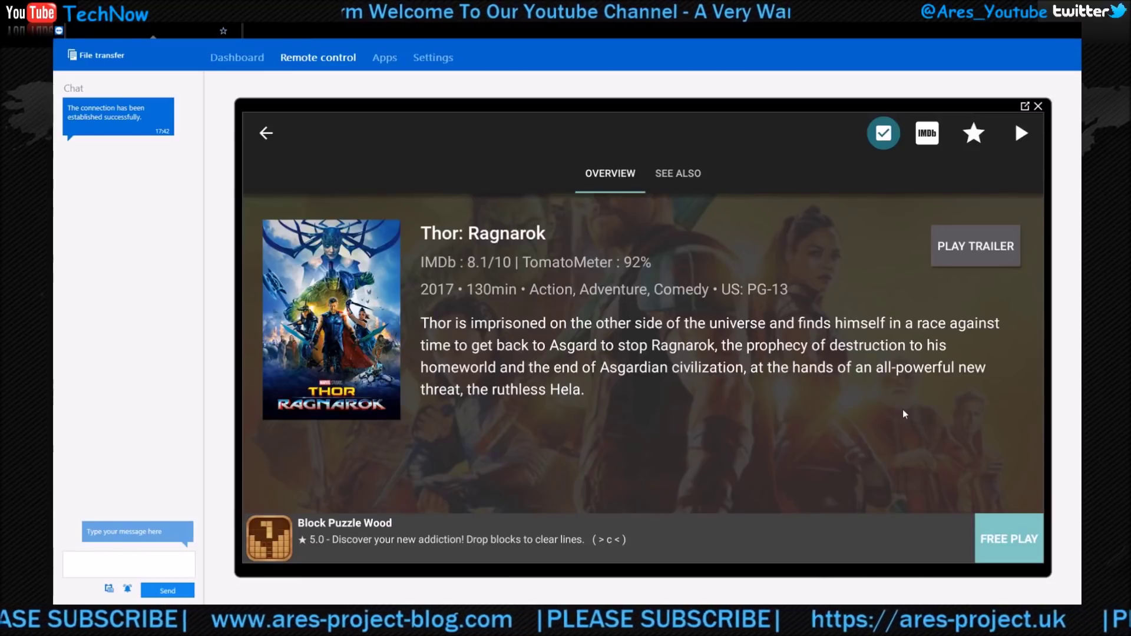
pyautogui.press('Right')
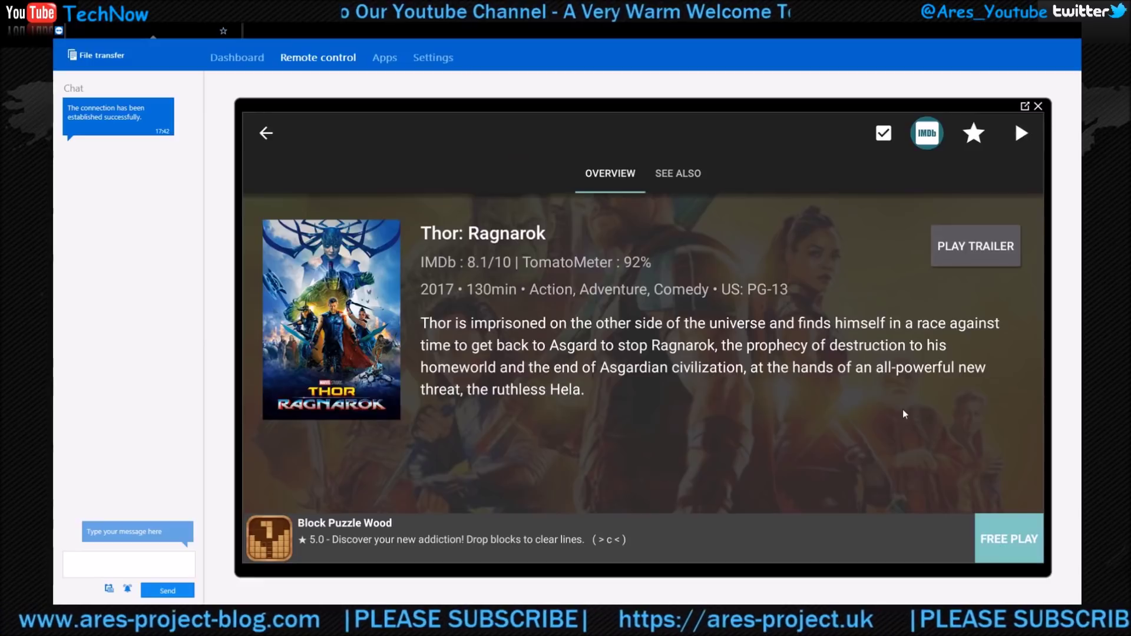
pyautogui.press('Right')
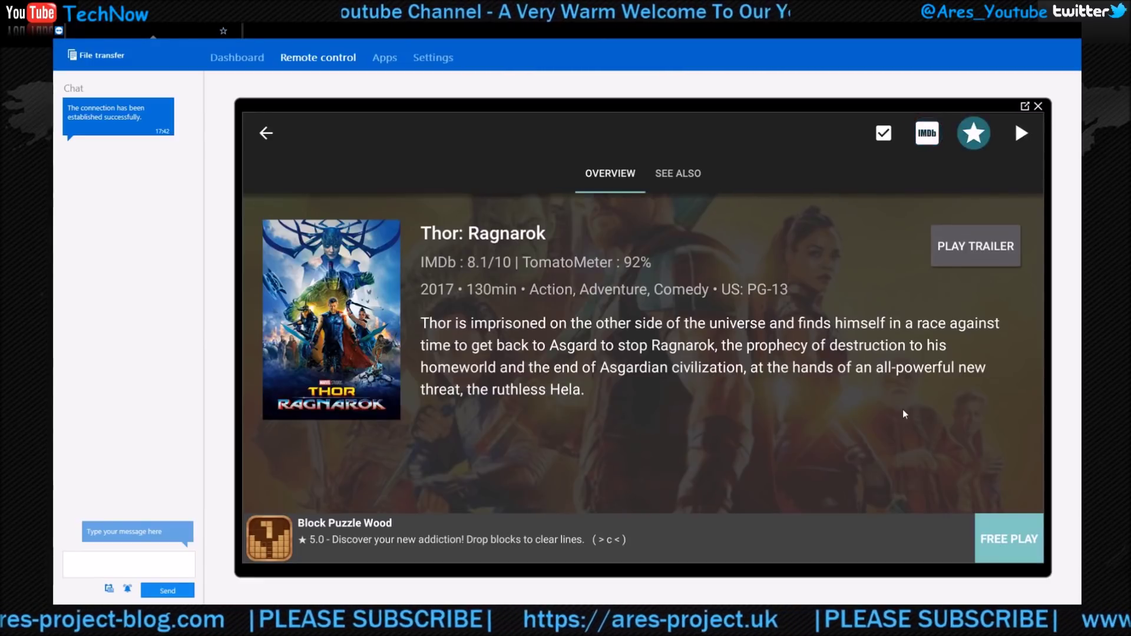
pyautogui.press('Right')
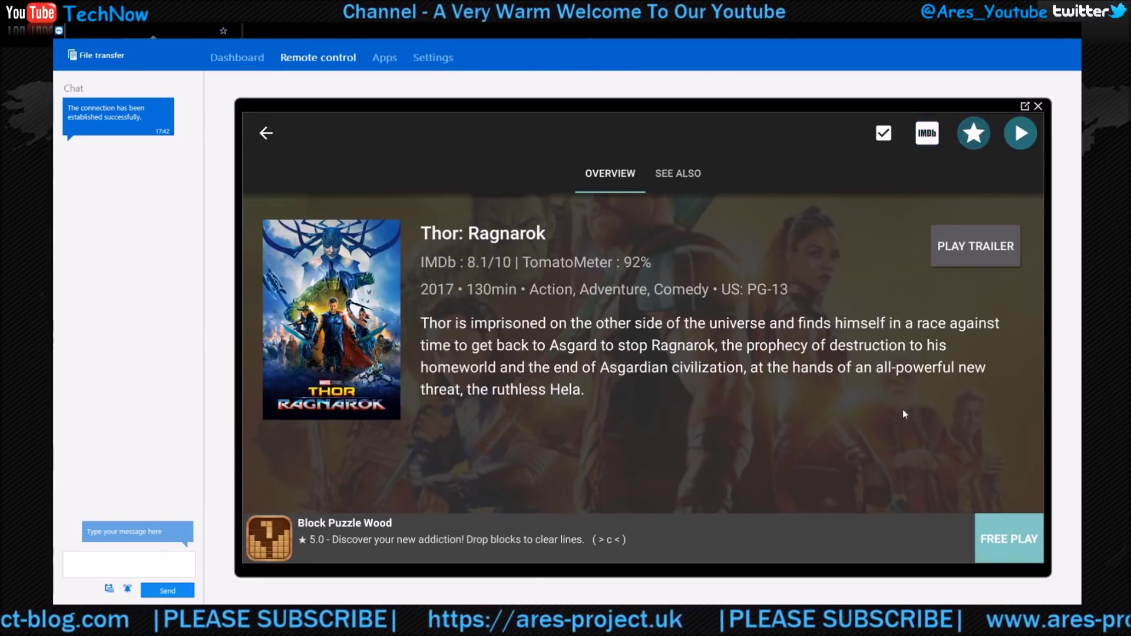
pyautogui.press('Return')
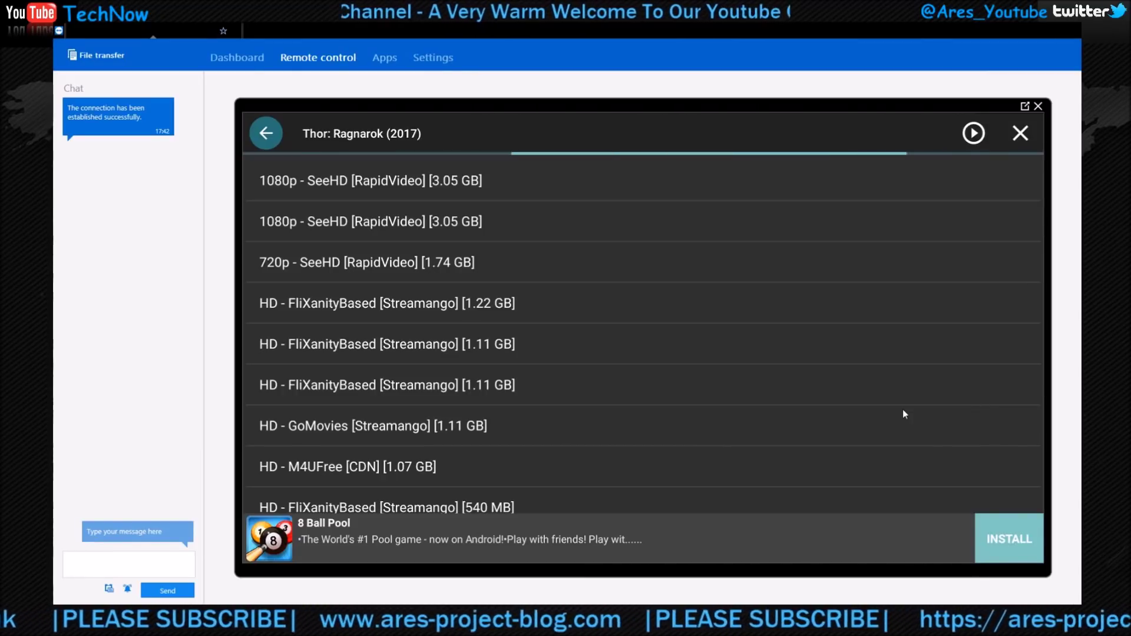
# - Start the HD FliXanityBased [Streamango] 1.22 GB stream and wait while the player loads
pyautogui.press('Down')
pyautogui.press('Down')
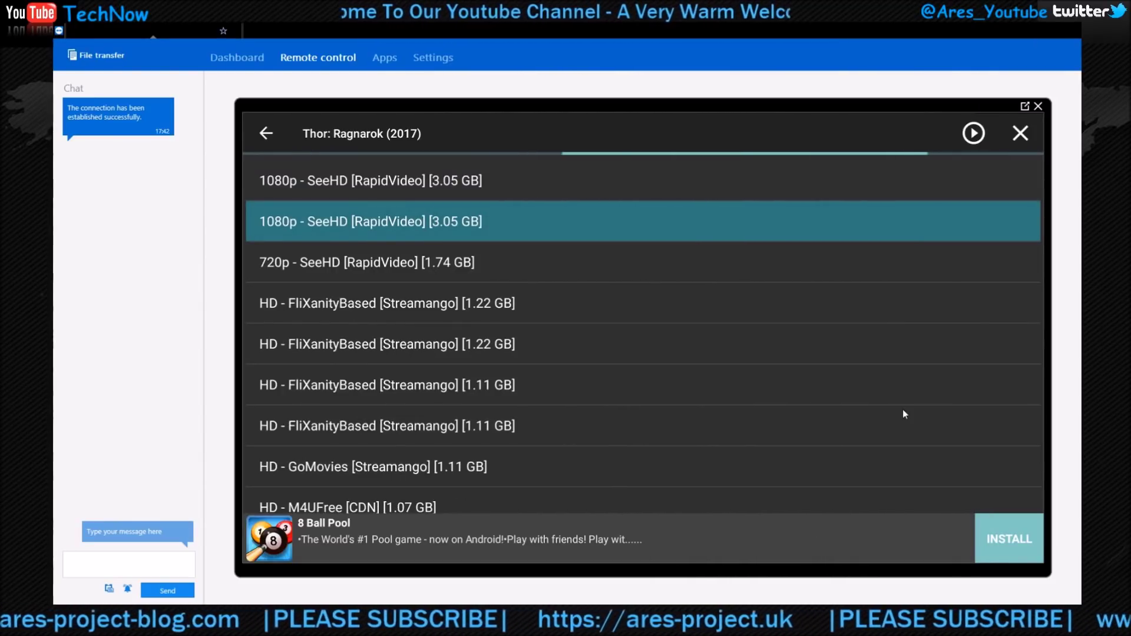
pyautogui.press('Down')
pyautogui.press('Down')
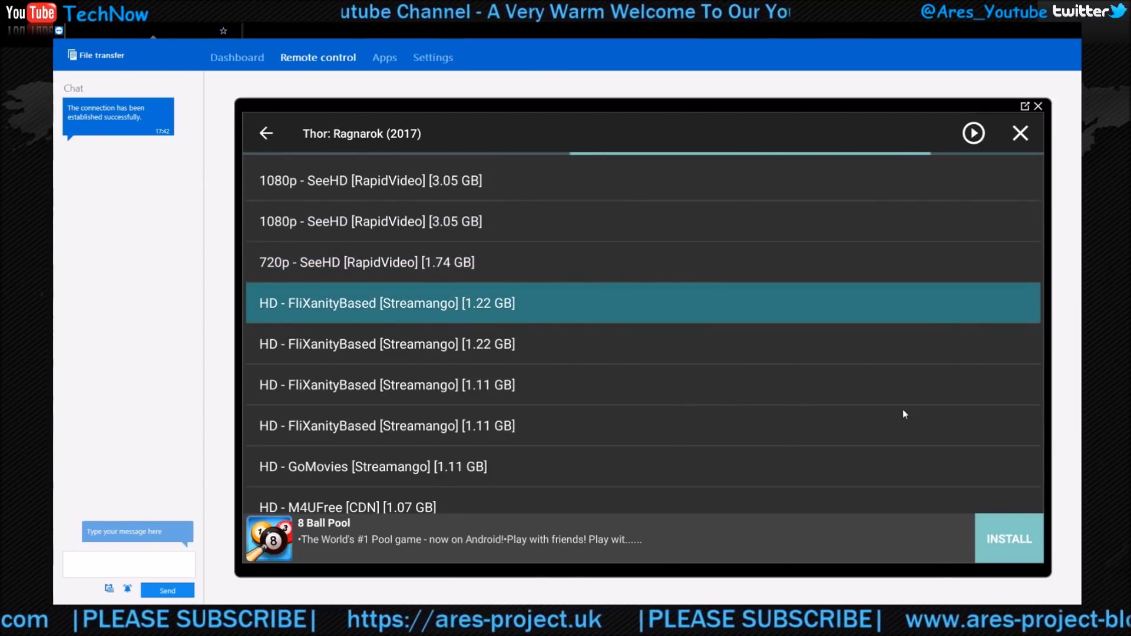
pyautogui.press('Return')
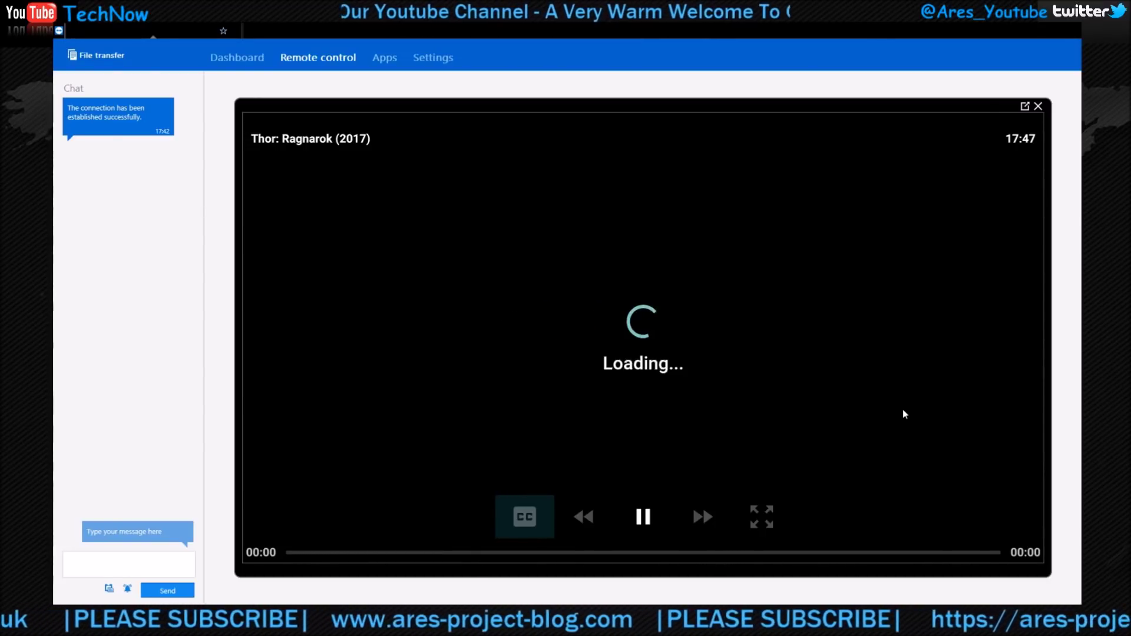
pyautogui.press('Right')
pyautogui.press('Right')
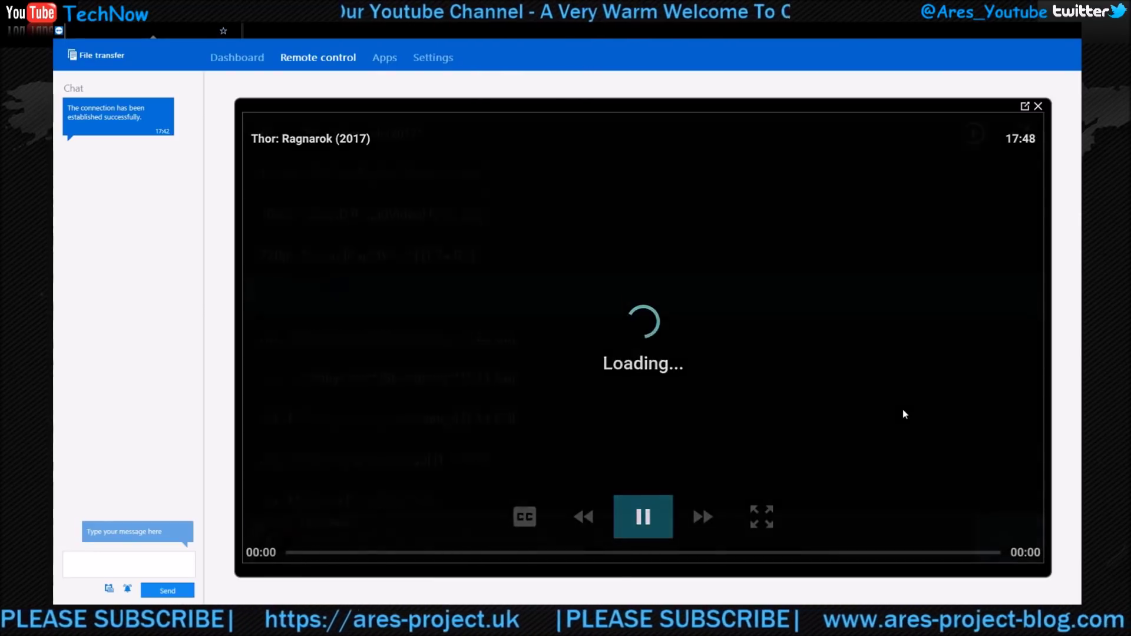
# - Play Thor: Ragnarok from the 720p SeeHD source, then pause it
pyautogui.press('Up')
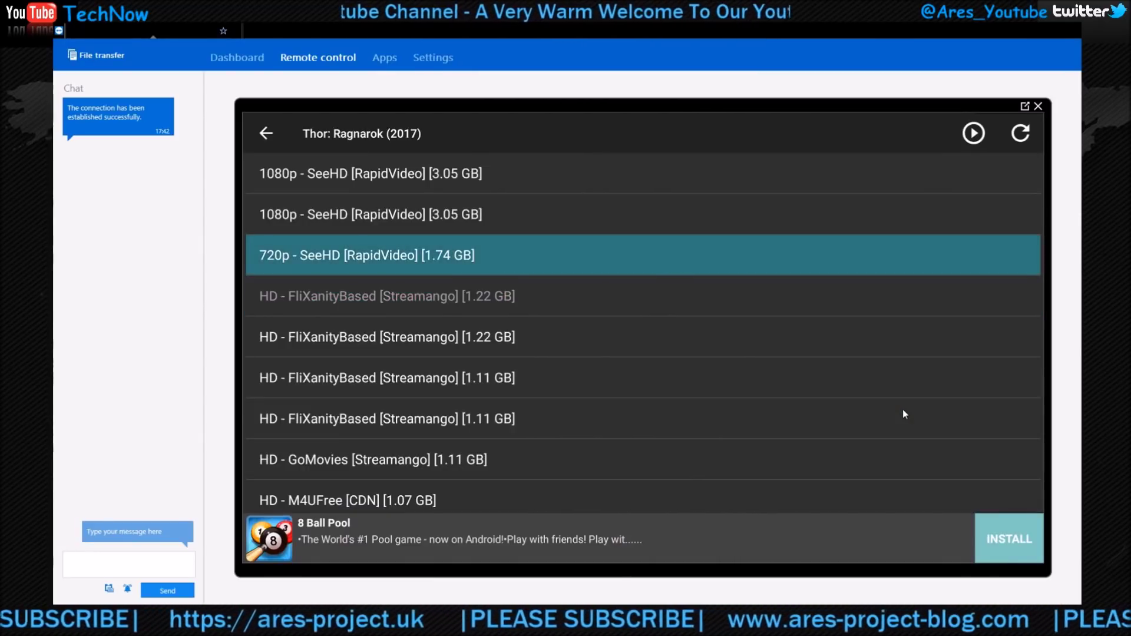
pyautogui.press('Down')
pyautogui.press('Down')
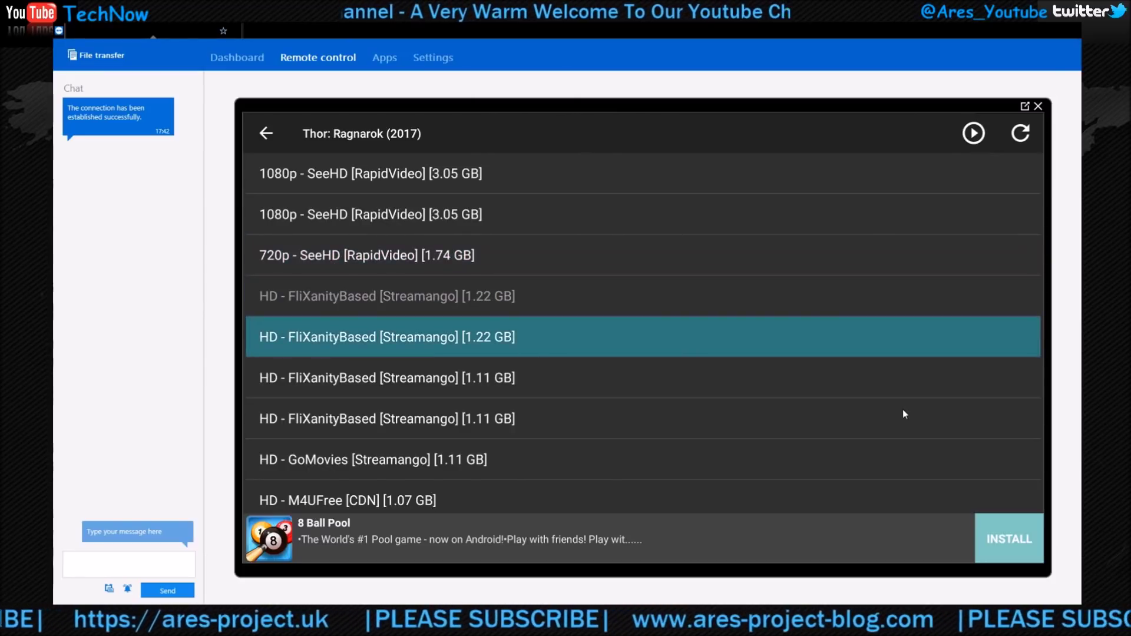
pyautogui.press('Up')
pyautogui.press('Up')
pyautogui.press('Up')
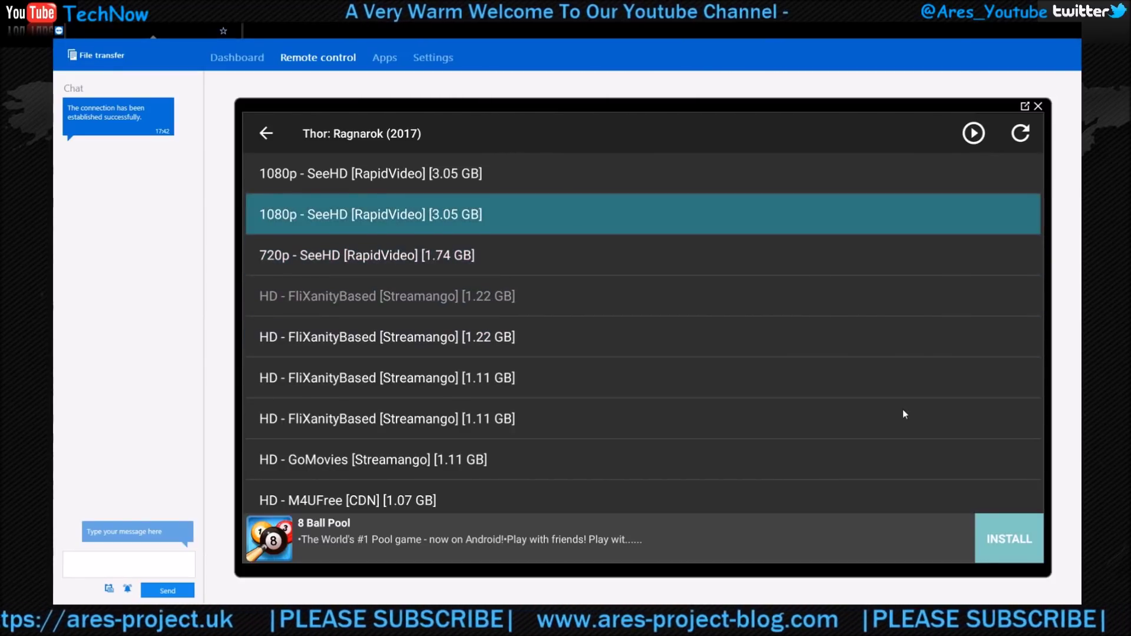
pyautogui.press('Down')
pyautogui.press('Return')
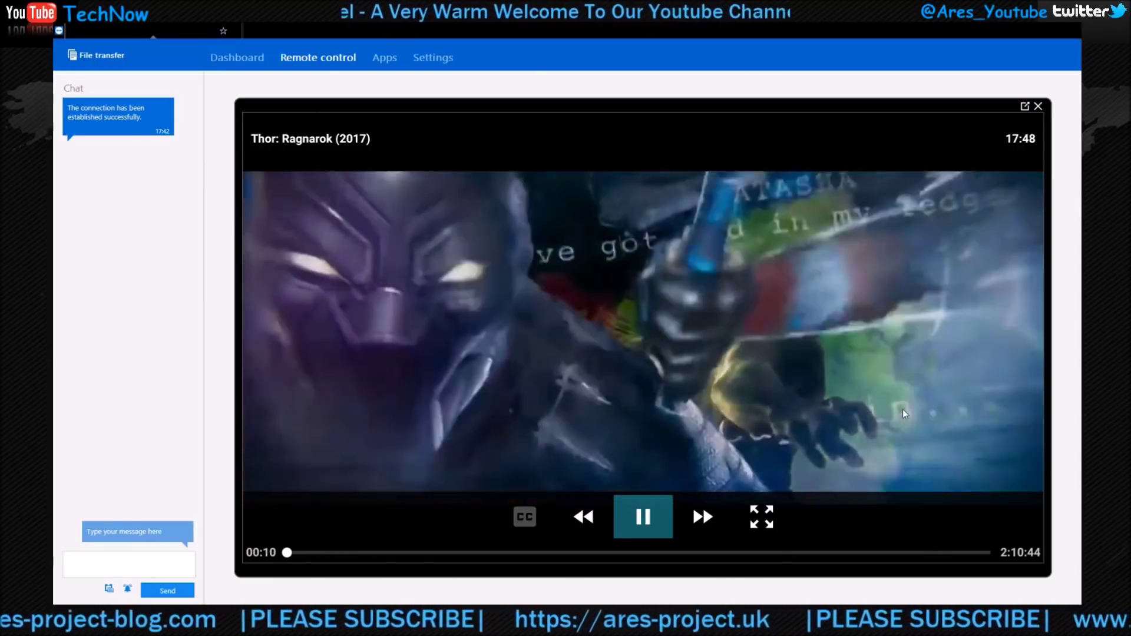
pyautogui.click(641, 510)
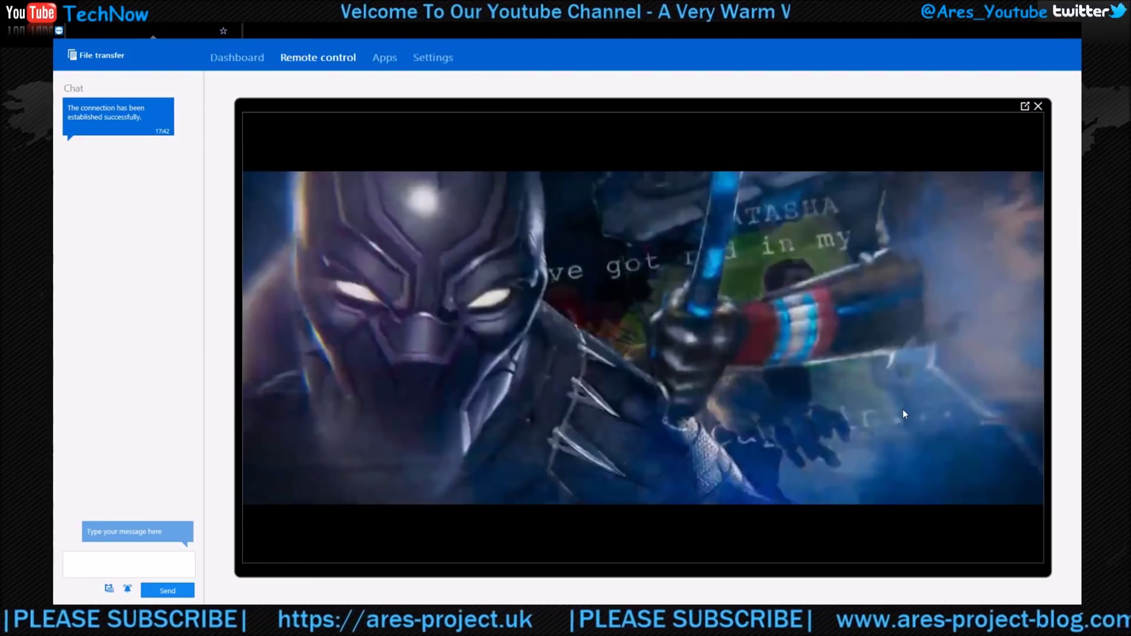
# - Back out of the player, source list and overview to the New HD Releases grid
pyautogui.press('Escape')
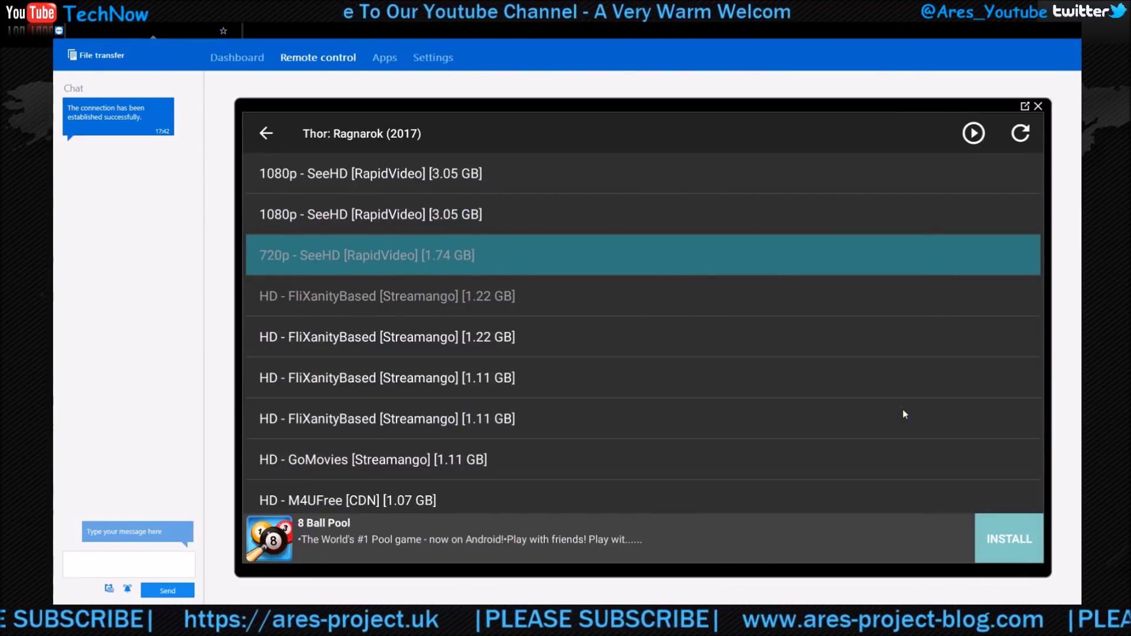
pyautogui.press('Escape')
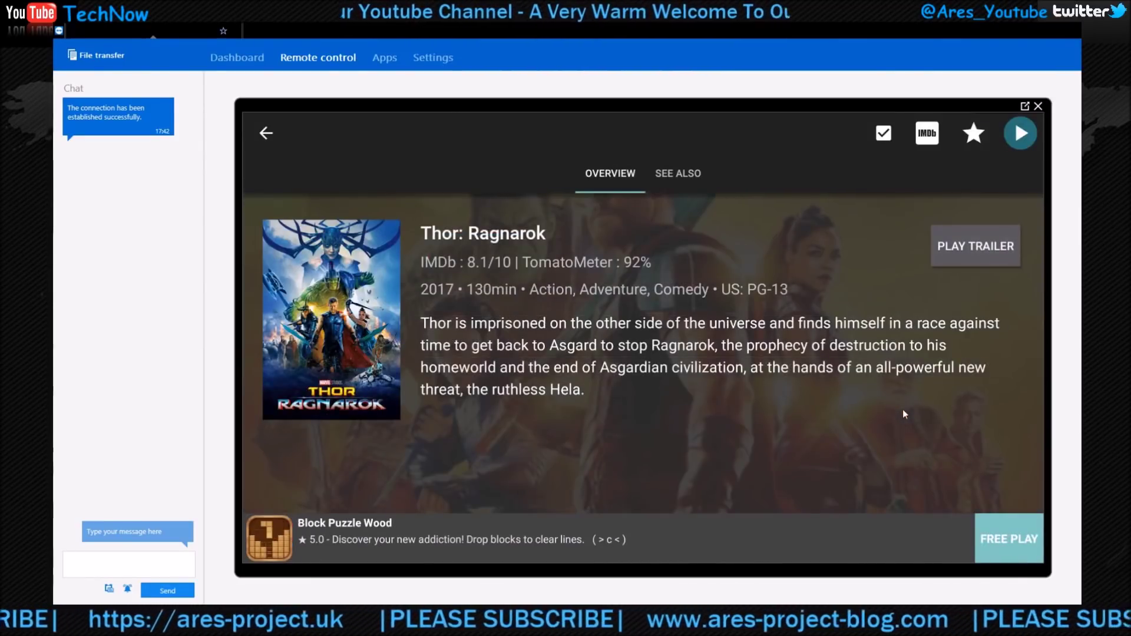
pyautogui.press('Escape')
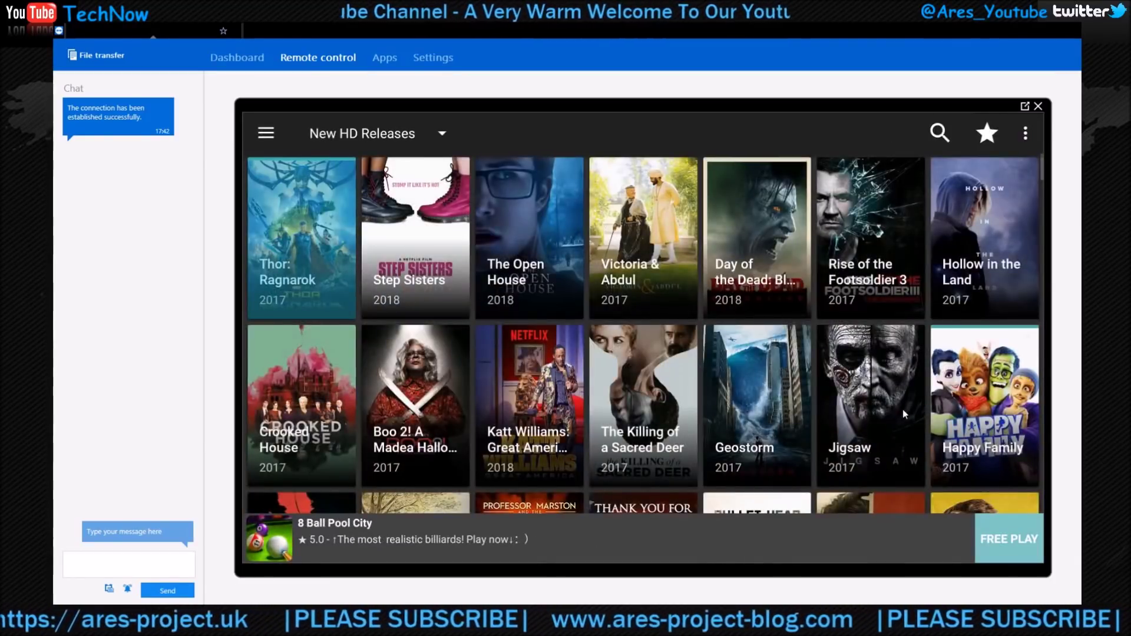
# - Open Favorites and browse the saved TV shows, including Ancient Aliens
pyautogui.press('Left')
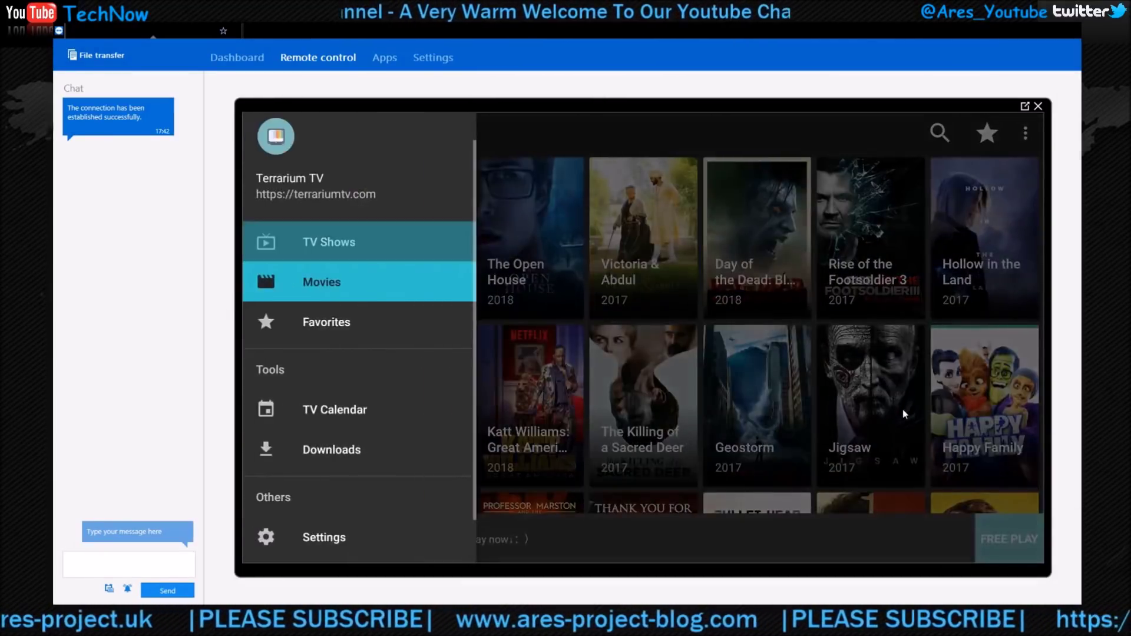
pyautogui.press('Down')
pyautogui.press('Down')
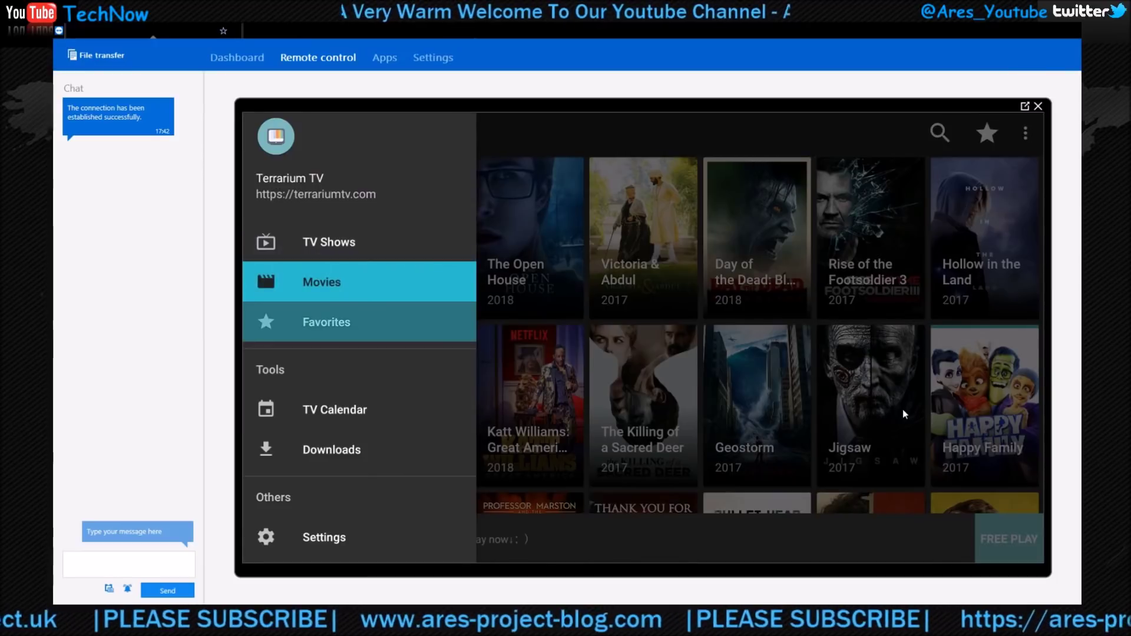
pyautogui.press('Return')
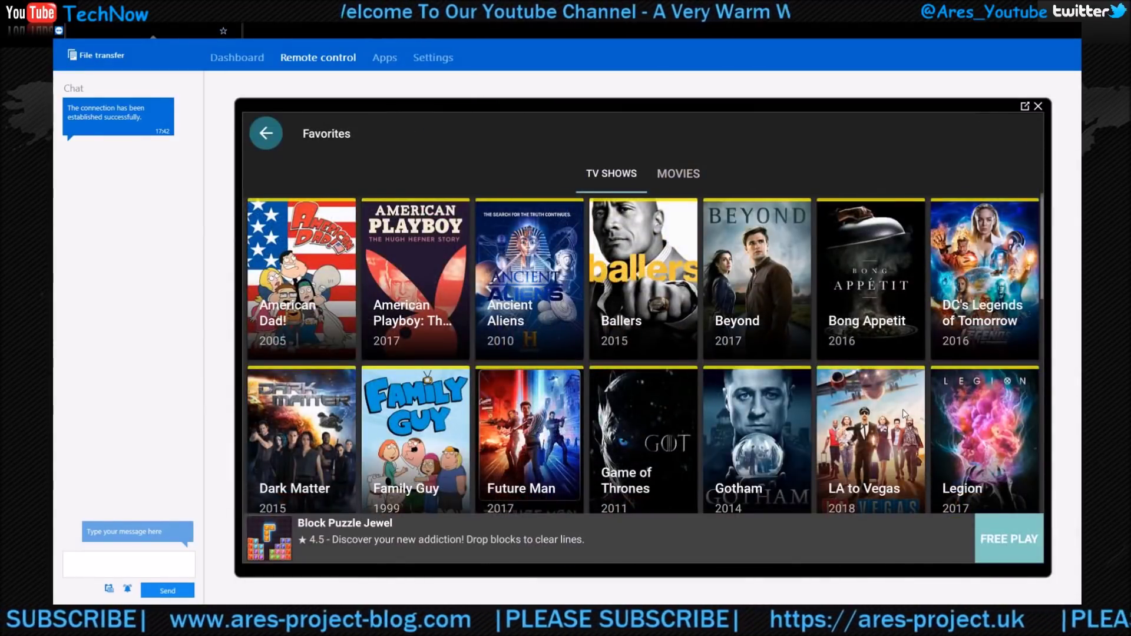
pyautogui.press('Down')
pyautogui.press('Down')
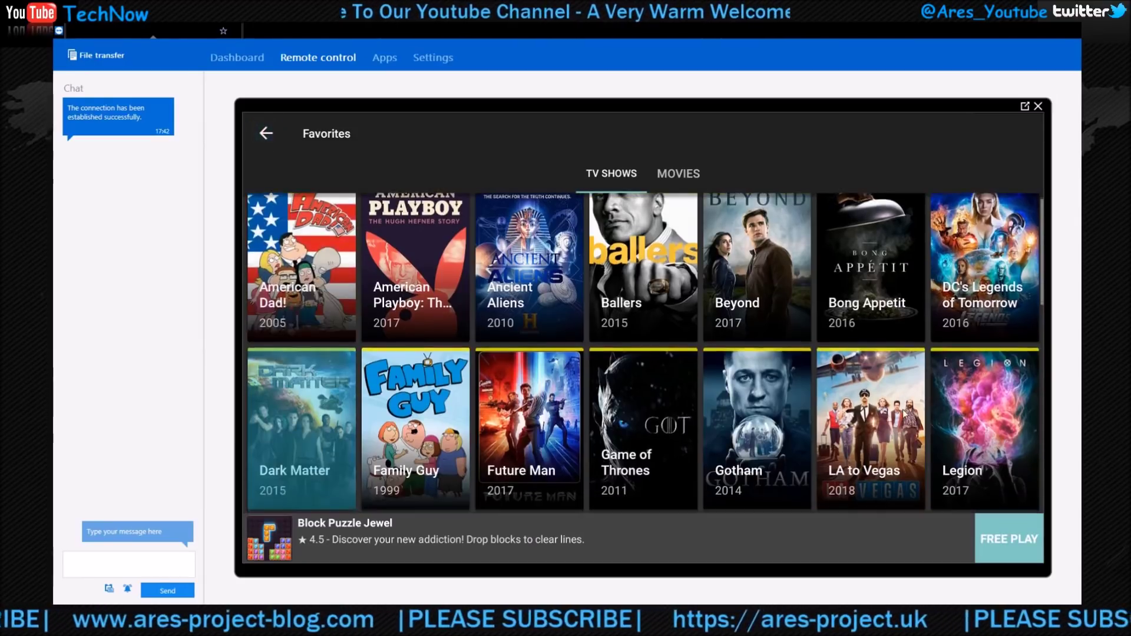
pyautogui.press('Down')
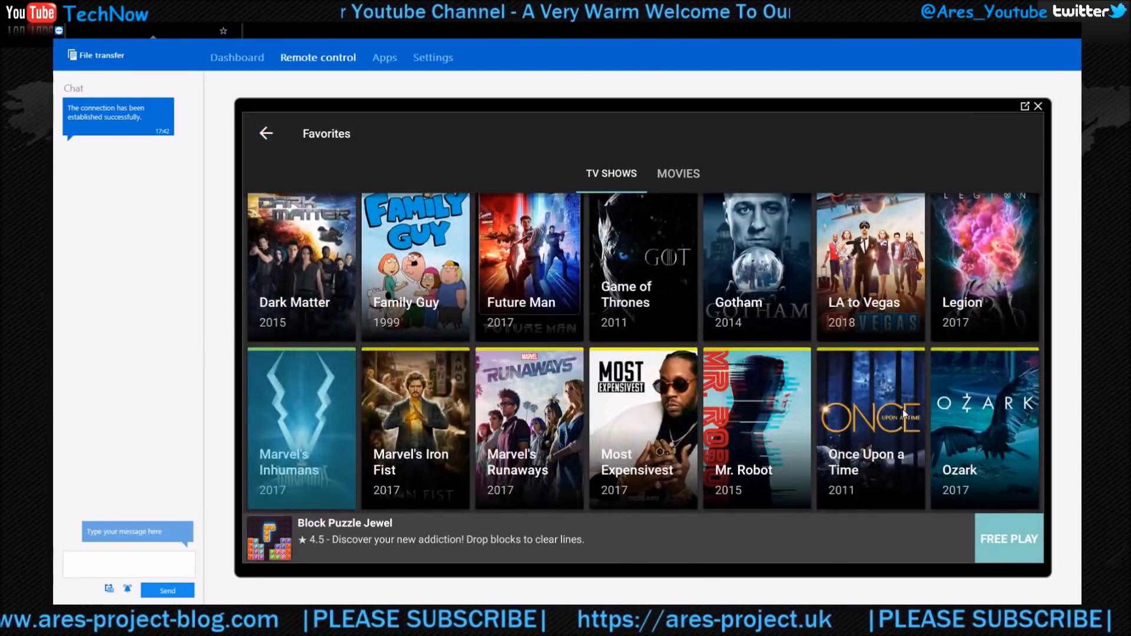
pyautogui.press('Up')
pyautogui.press('Up')
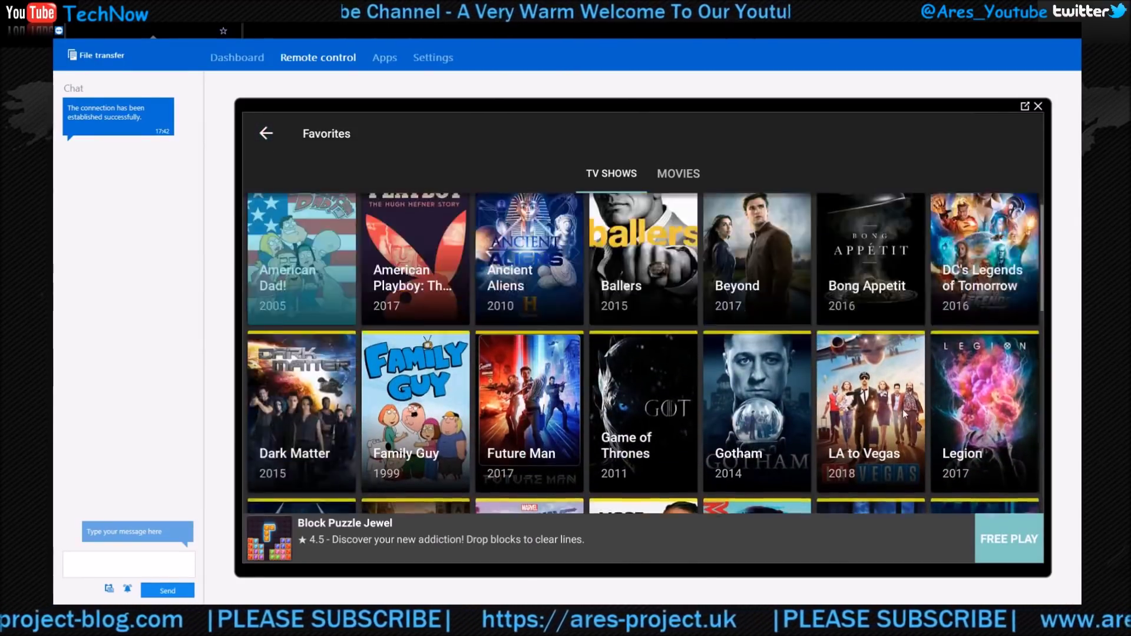
pyautogui.press('Right')
pyautogui.press('Right')
pyautogui.press('Up')
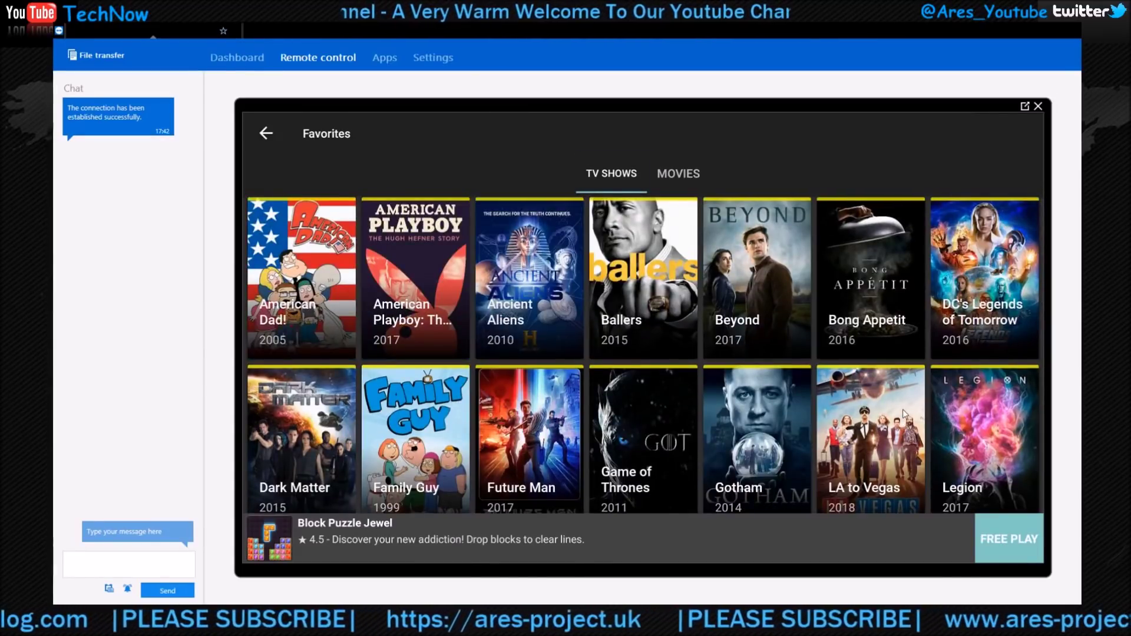
# - Switch to the MOVIES tab and scroll through the favourite movies to the end
pyautogui.press('Right')
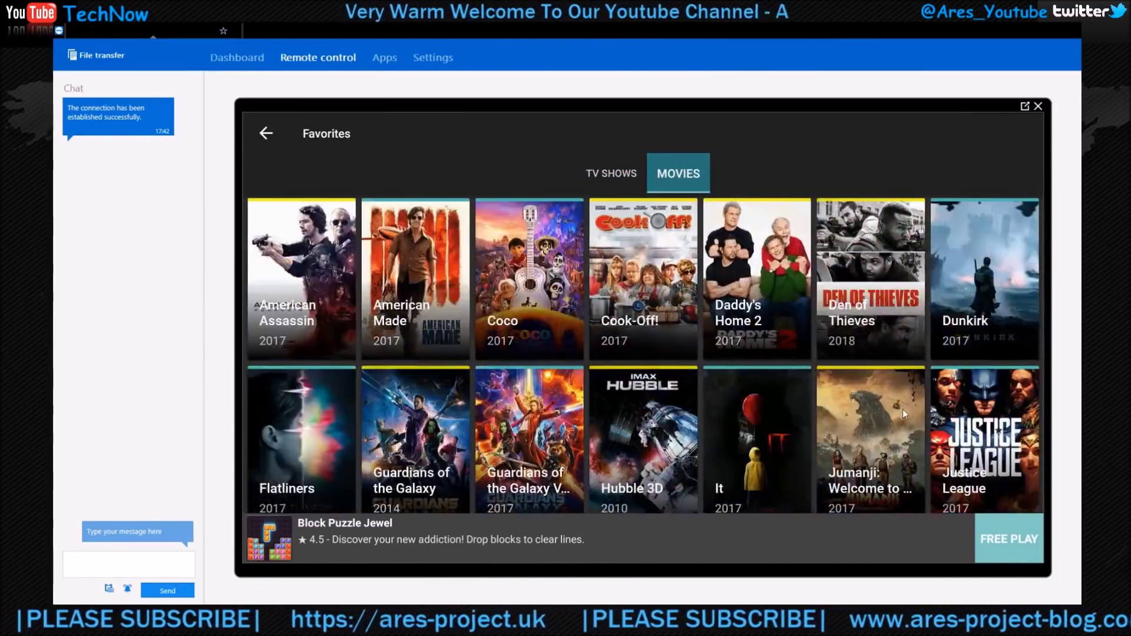
pyautogui.press('Down')
pyautogui.press('Down')
pyautogui.press('Down')
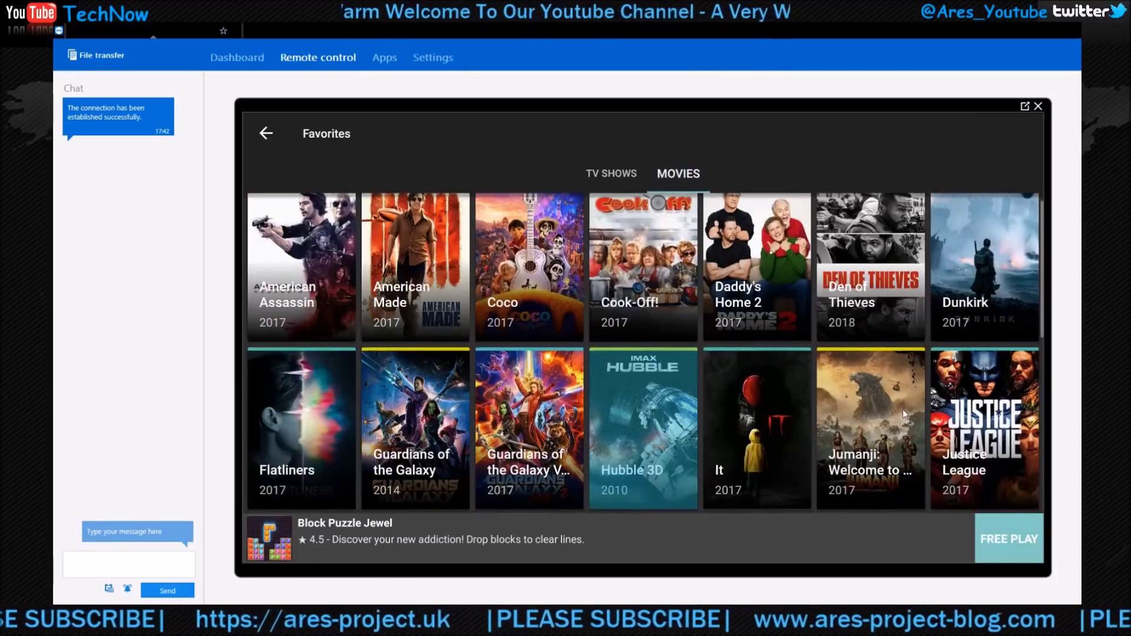
pyautogui.press('Down')
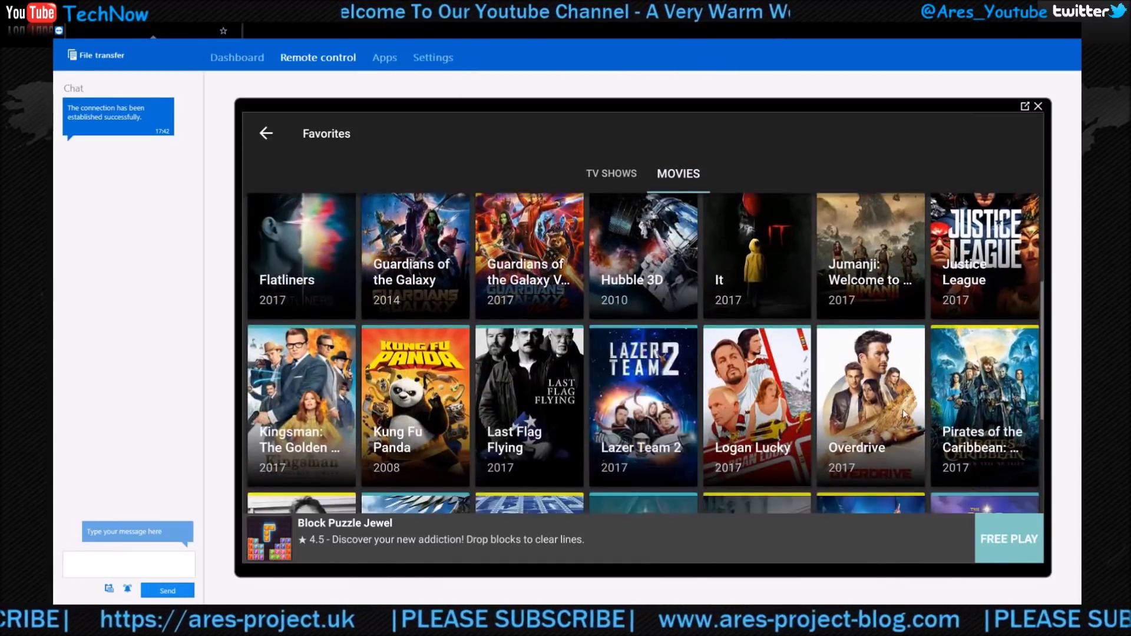
pyautogui.press('Down')
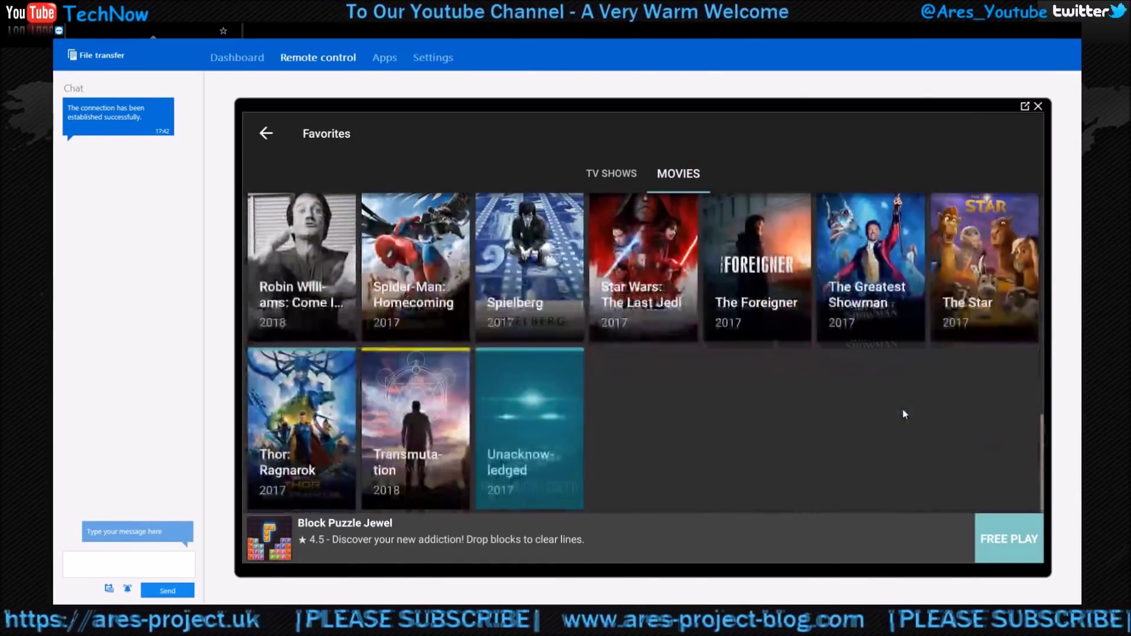
pyautogui.press('Up')
pyautogui.press('Up')
pyautogui.press('Up')
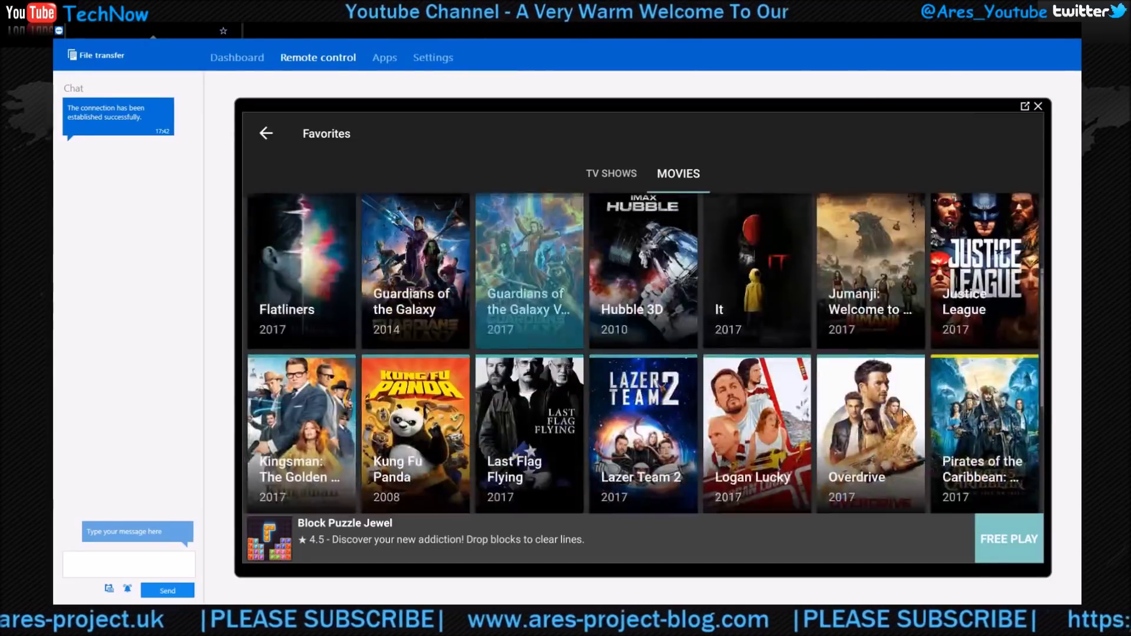
# - Leave Favorites and reopen the section menu over New HD Releases
pyautogui.press('Escape')
pyautogui.press('Left')
pyautogui.press('Return')
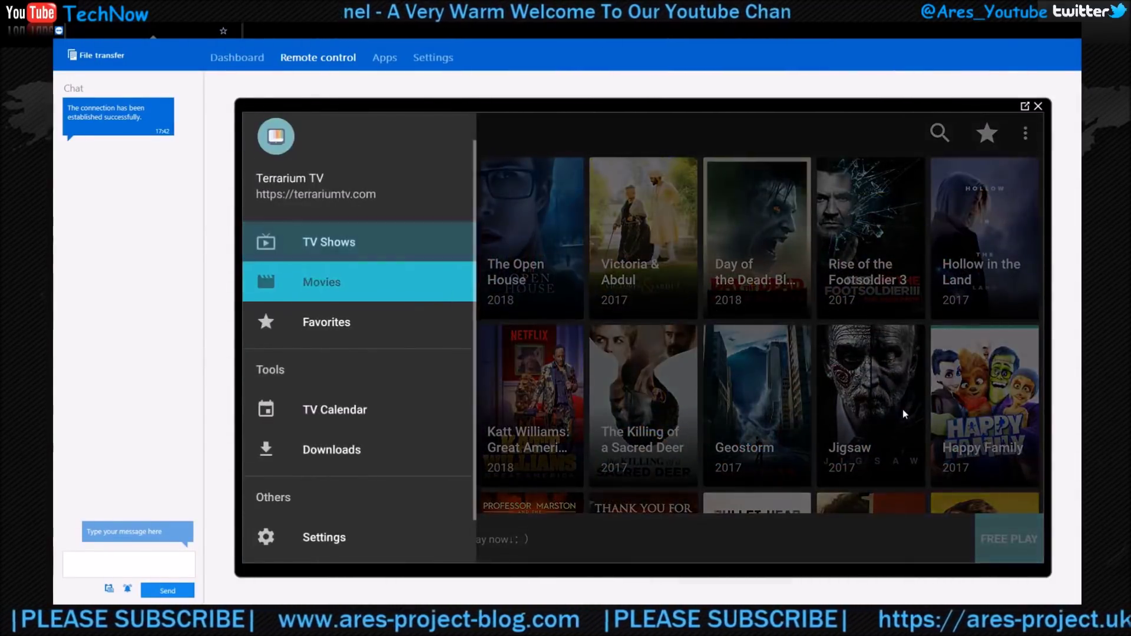
# - Open Settings and scroll through general, episode notification and Trakt.tv login settings
pyautogui.press('Down')
pyautogui.press('Down')
pyautogui.press('Down')
pyautogui.press('Down')
pyautogui.press('Down')
pyautogui.press('Escape')
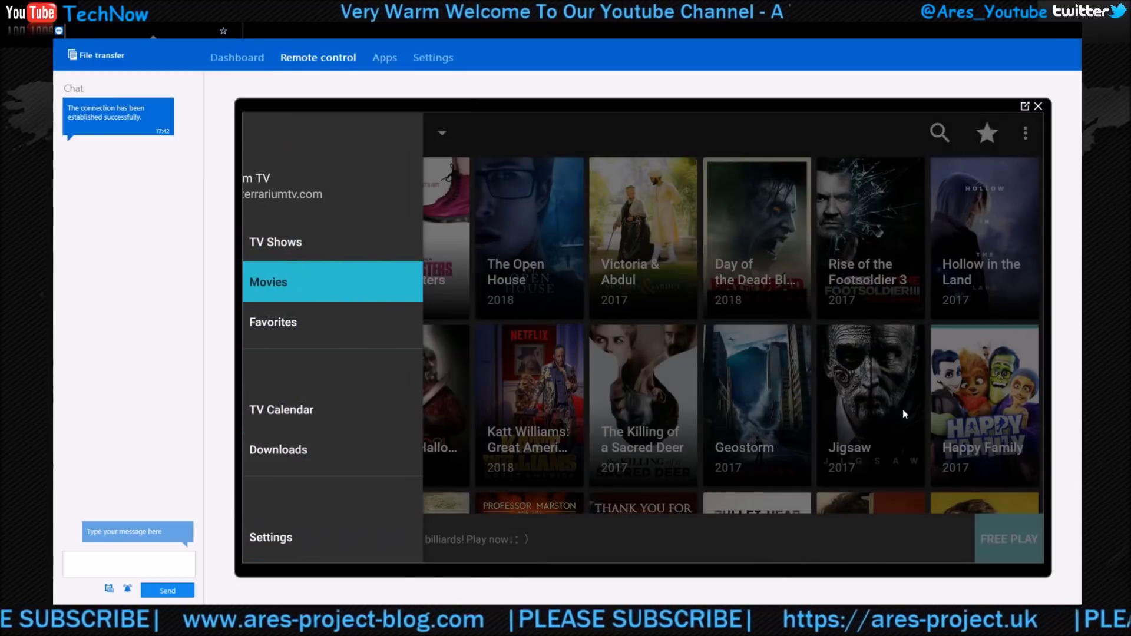
pyautogui.press('Down')
pyautogui.press('Down')
pyautogui.press('Down')
pyautogui.press('Down')
pyautogui.press('Down')
pyautogui.press('Down')
pyautogui.press('Down')
pyautogui.press('Down')
pyautogui.press('Down')
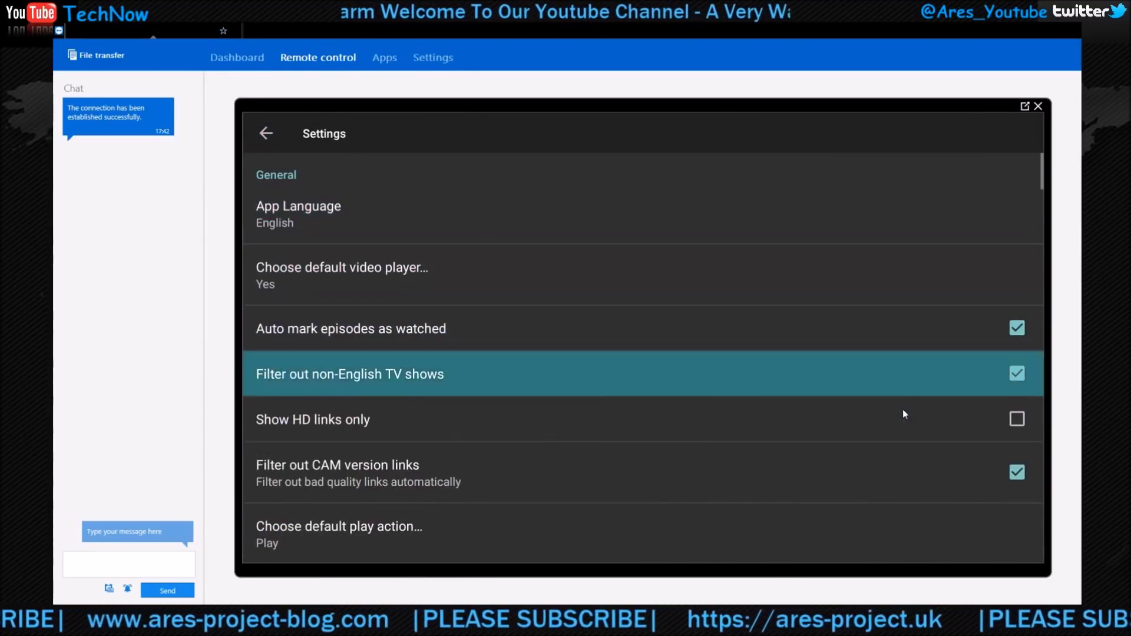
pyautogui.press('Down')
pyautogui.press('Down')
pyautogui.press('Down')
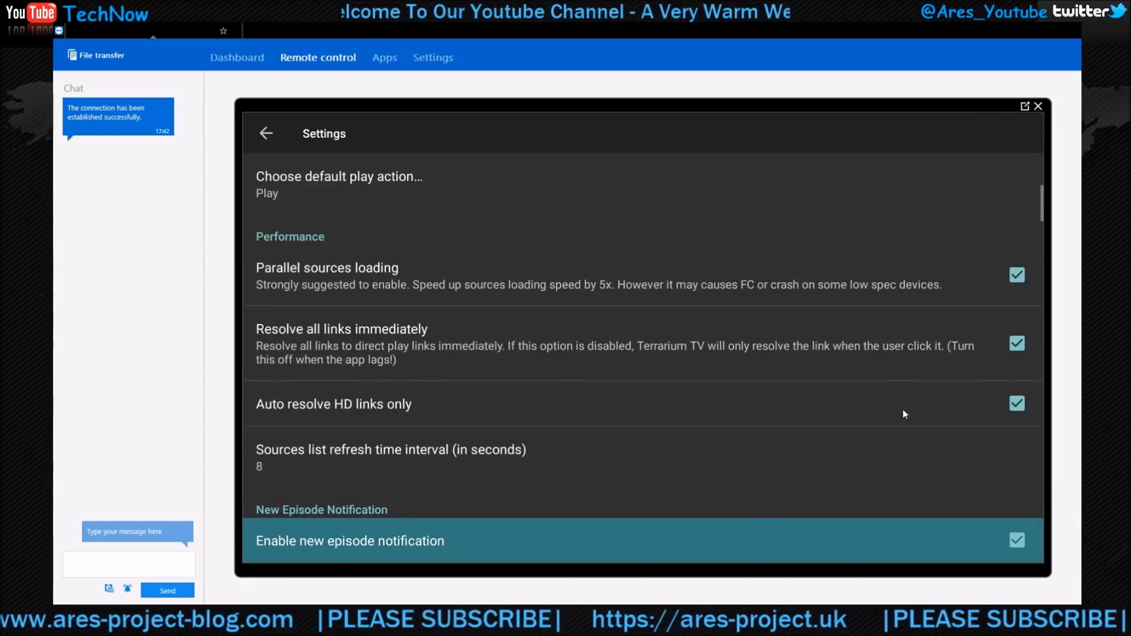
pyautogui.press('Down')
pyautogui.press('Down')
pyautogui.press('Down')
pyautogui.press('Down')
pyautogui.press('Down')
pyautogui.press('Down')
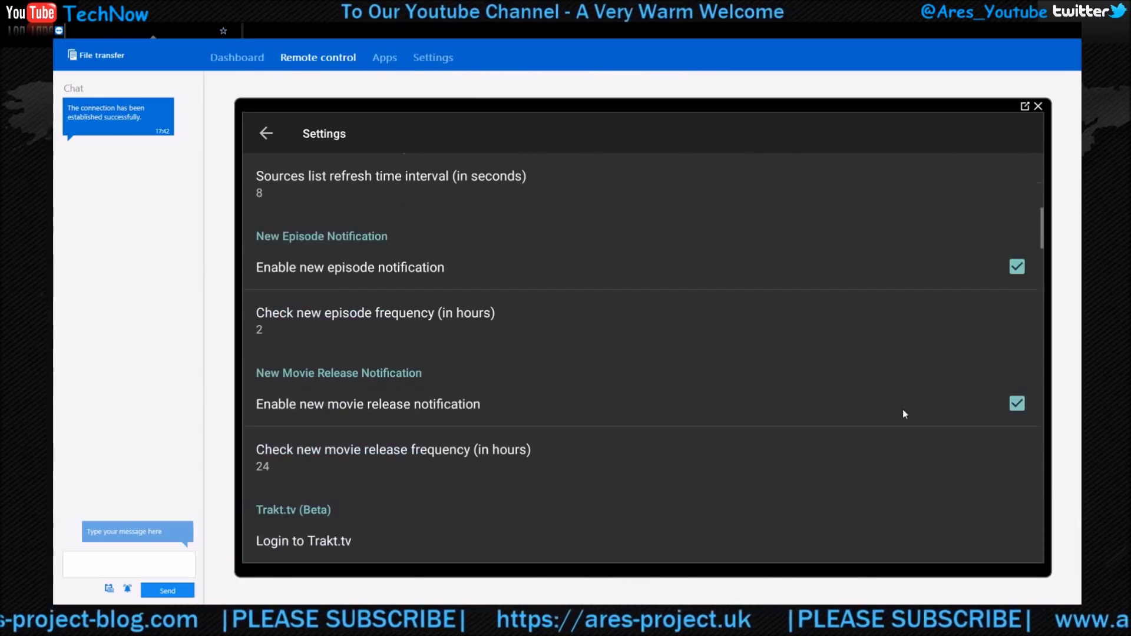
pyautogui.press('Down')
pyautogui.press('Down')
pyautogui.press('Up')
pyautogui.press('Up')
pyautogui.press('Up')
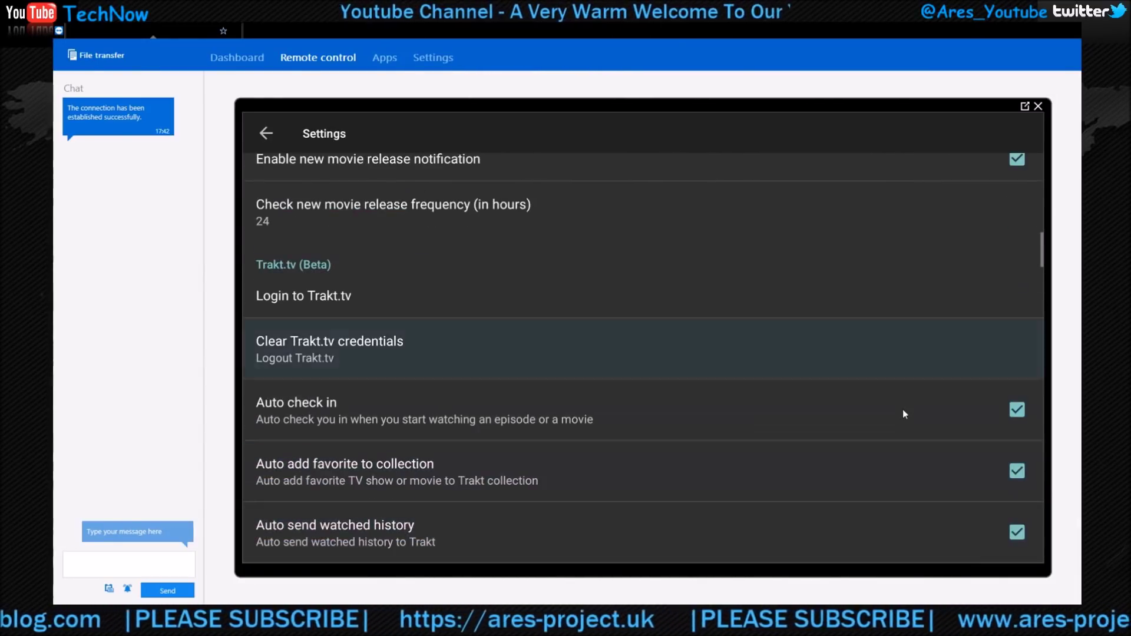
pyautogui.press('Up')
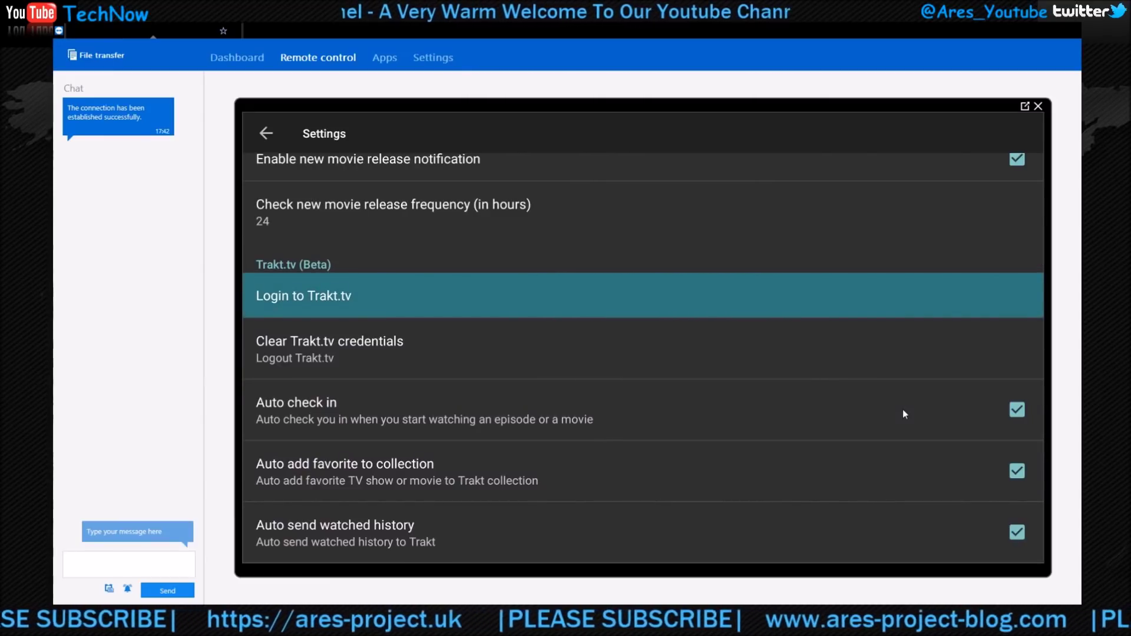
# - Review watched-history sync, navigation, default TV category and poster size settings, then return to New HD Releases
pyautogui.press('Down')
pyautogui.press('Down')
pyautogui.press('Down')
pyautogui.press('Down')
pyautogui.press('Down')
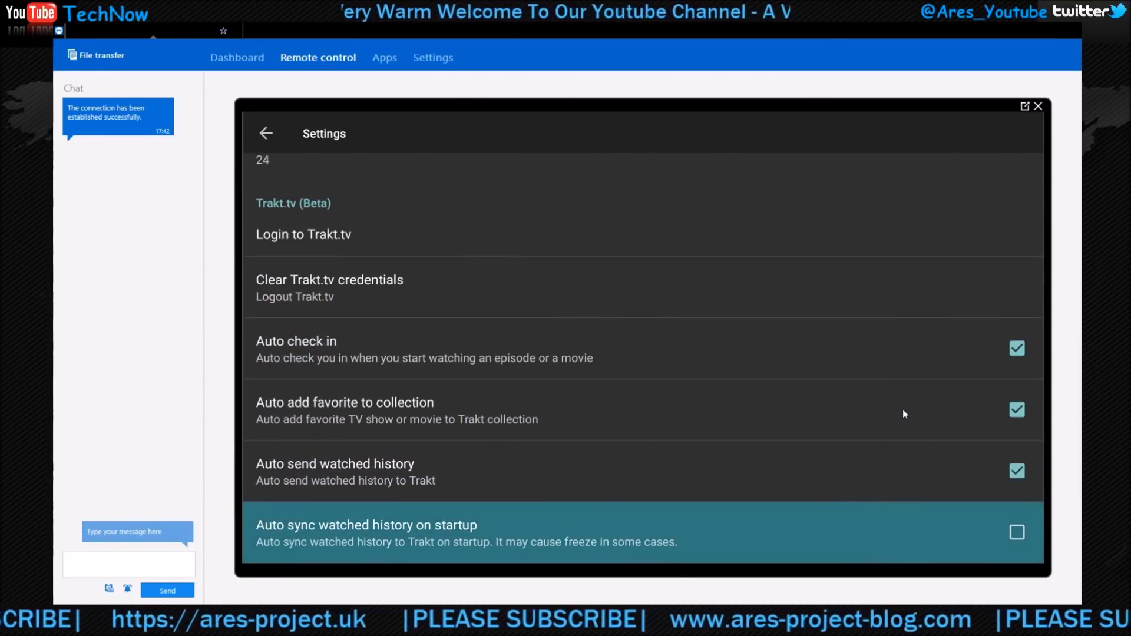
pyautogui.press('Down')
pyautogui.press('Down')
pyautogui.press('Down')
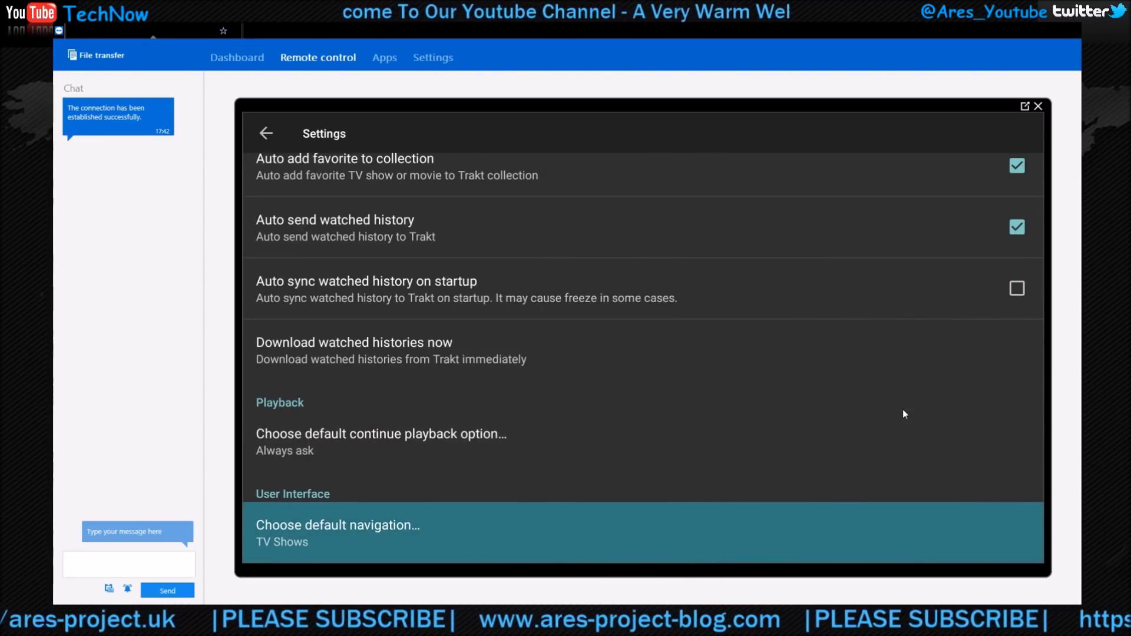
pyautogui.press('Up')
pyautogui.press('Down')
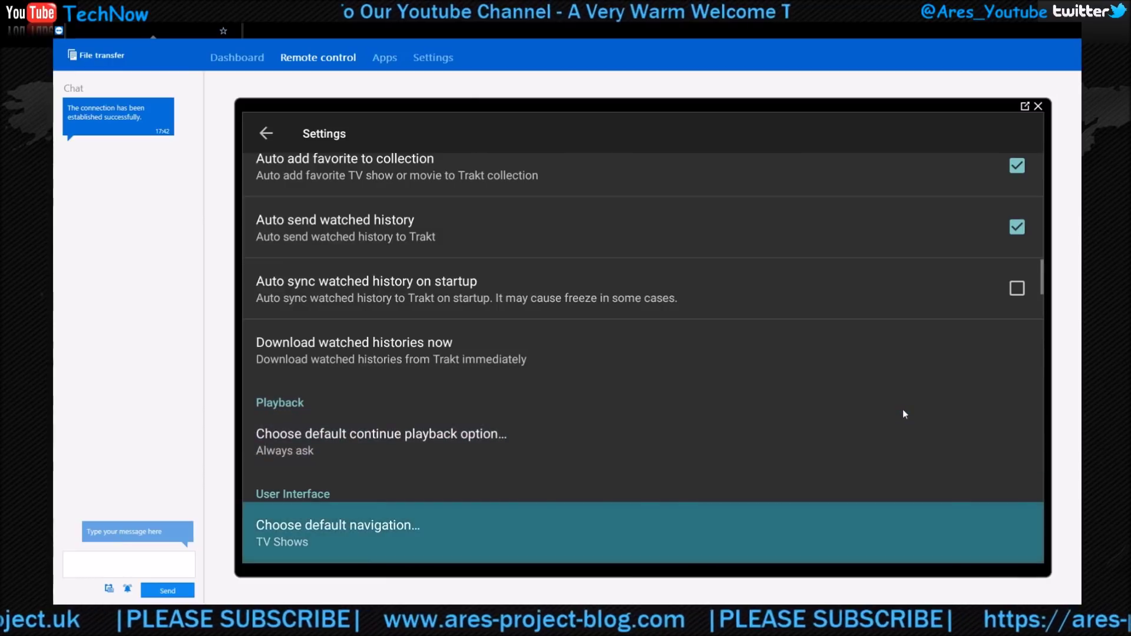
pyautogui.press('Down')
pyautogui.press('Up')
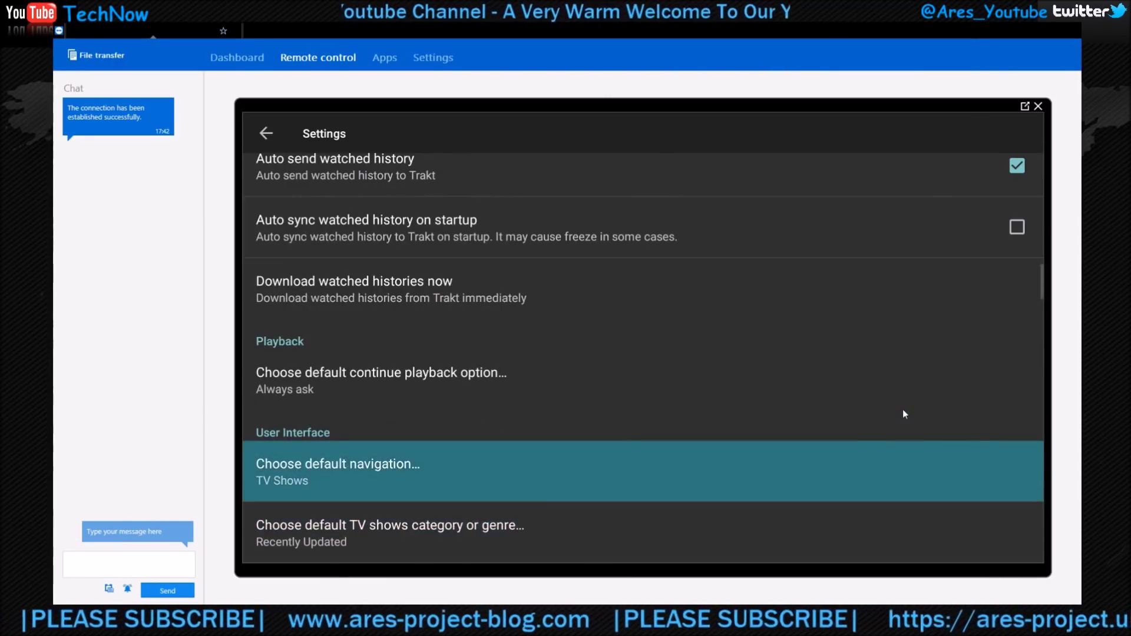
pyautogui.press('Down')
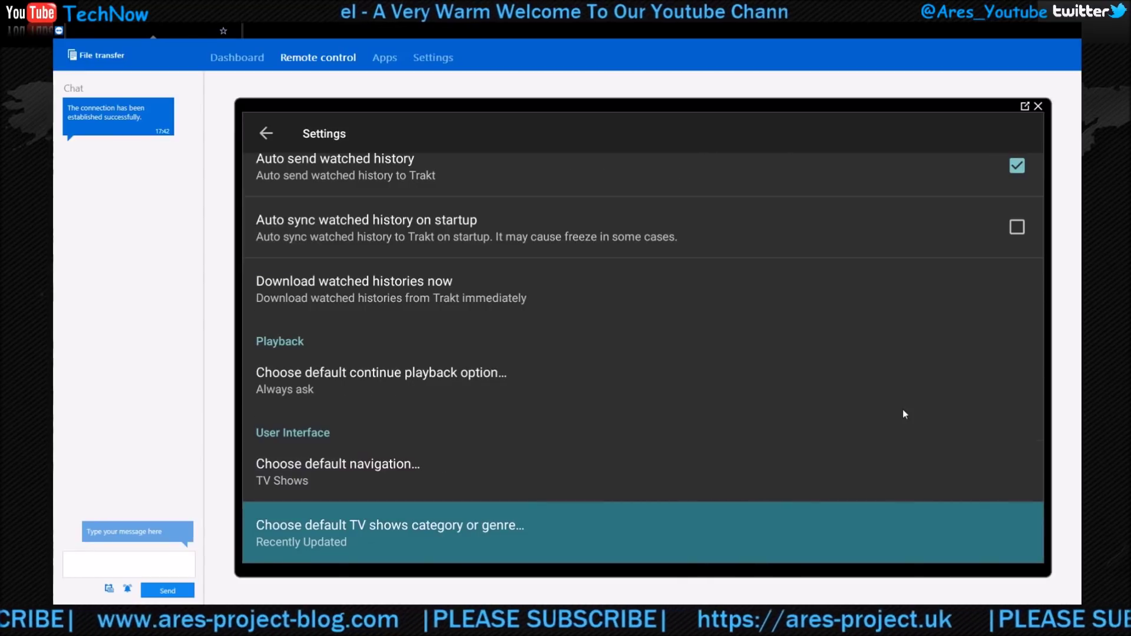
pyautogui.press('Down')
pyautogui.press('Down')
pyautogui.press('Down')
pyautogui.press('Down')
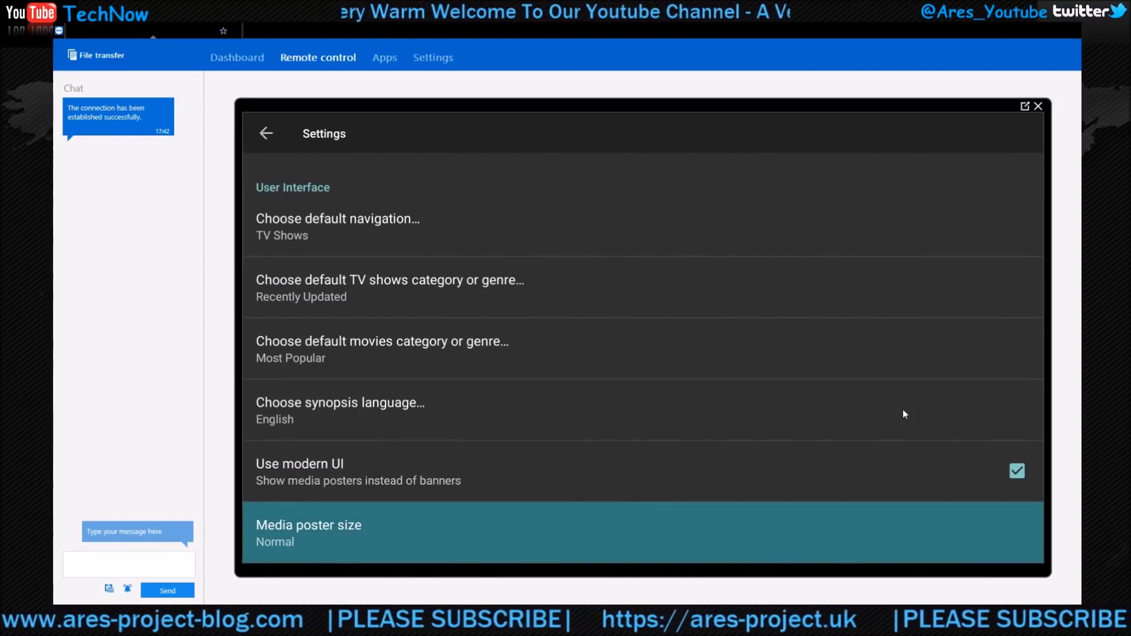
pyautogui.press('Escape')
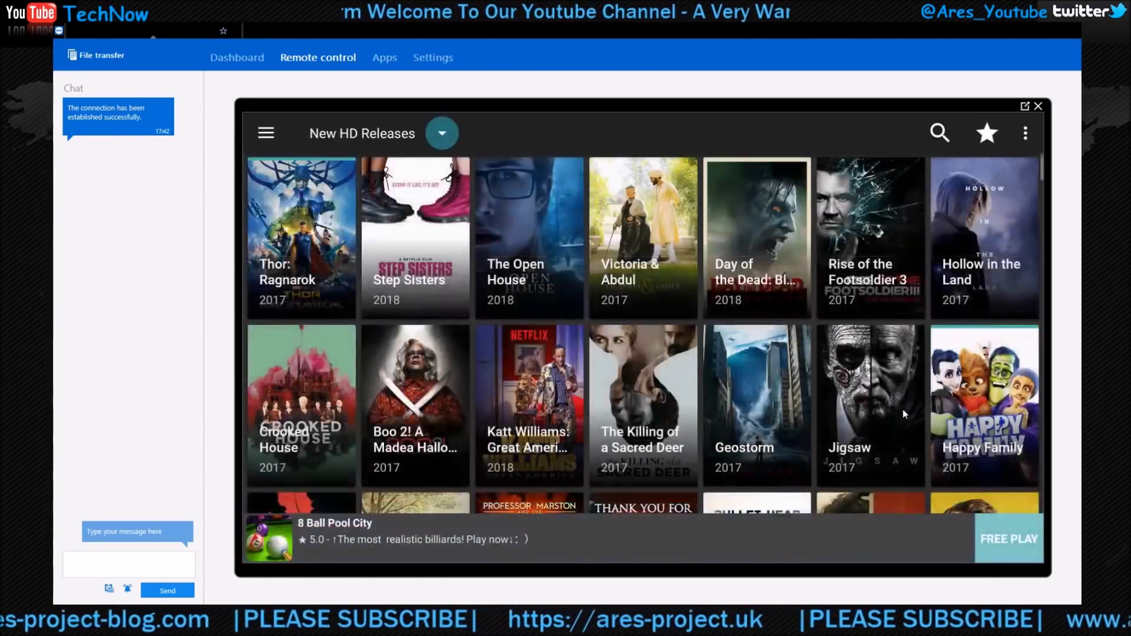
pyautogui.press('Left')
pyautogui.press('Return')
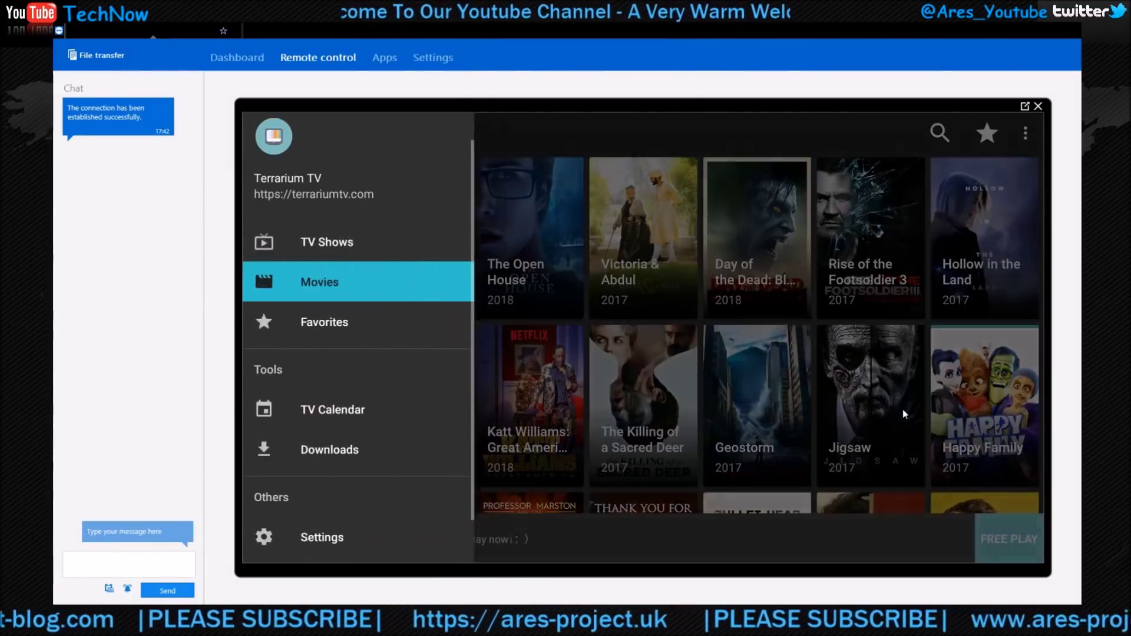
pyautogui.press('Down')
pyautogui.press('Down')
pyautogui.press('Down')
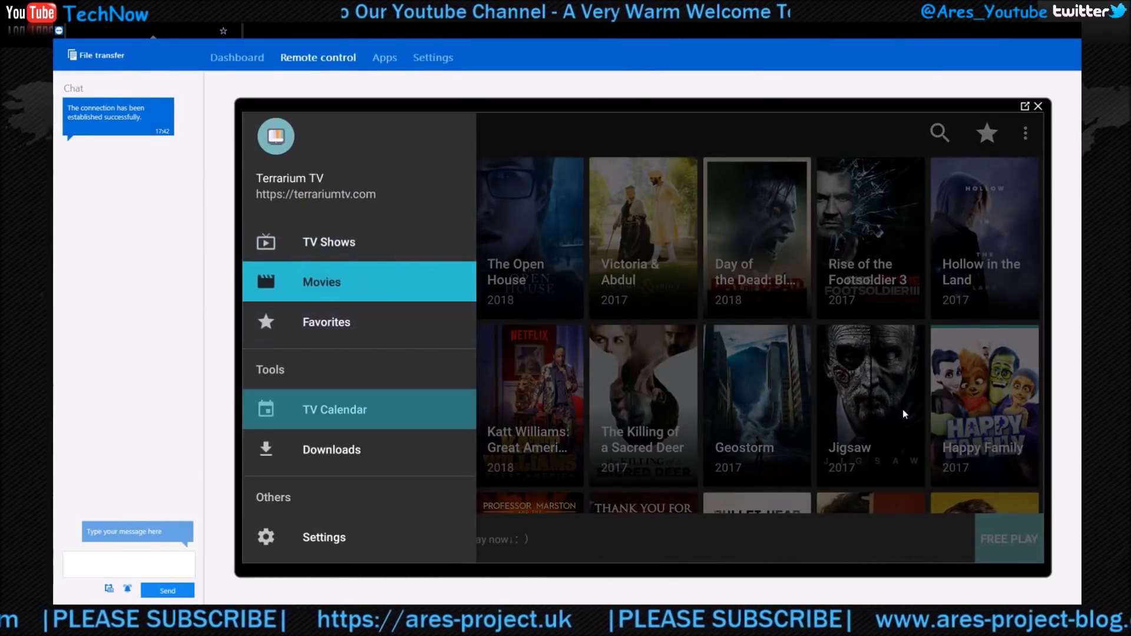
pyautogui.press('Return')
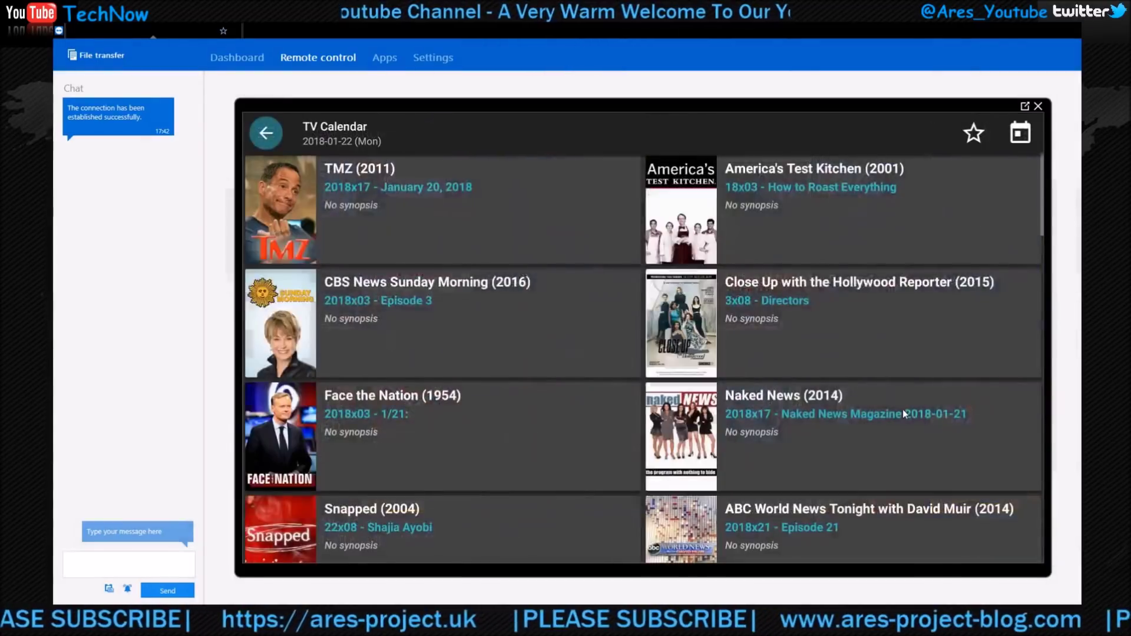
pyautogui.press('Down')
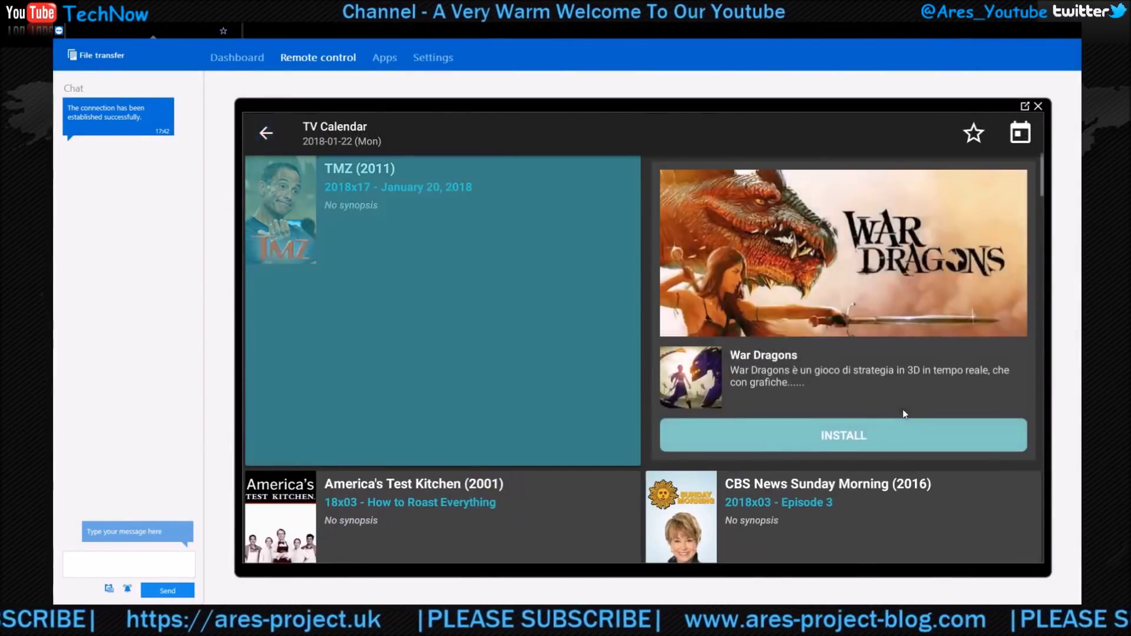
pyautogui.press('Down')
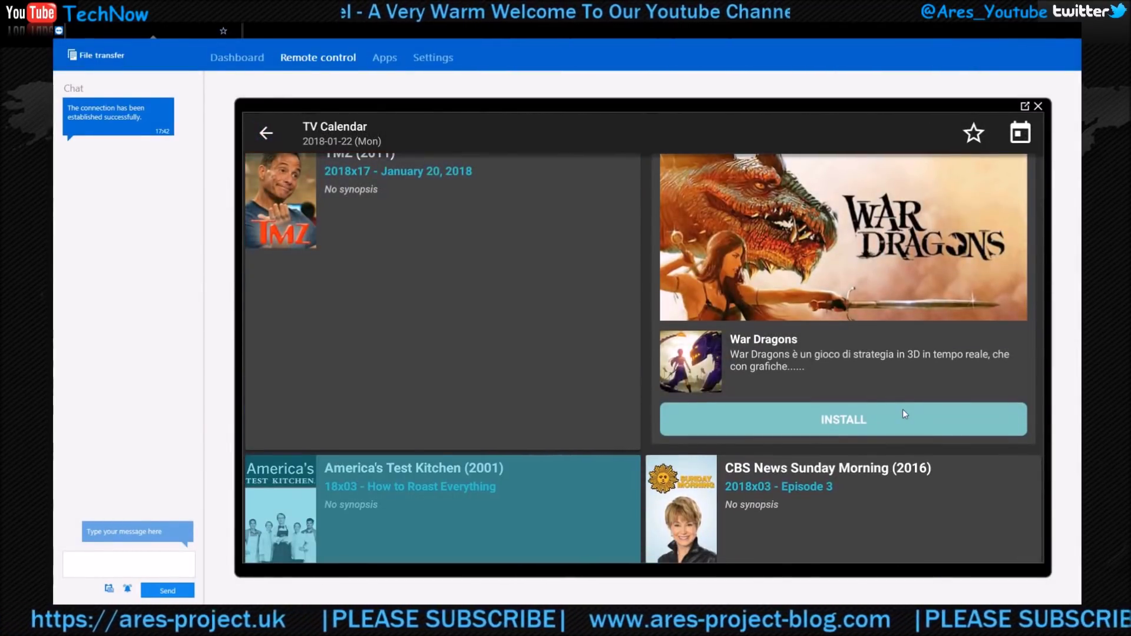
pyautogui.press('Down')
pyautogui.press('Down')
pyautogui.press('Down')
pyautogui.press('Down')
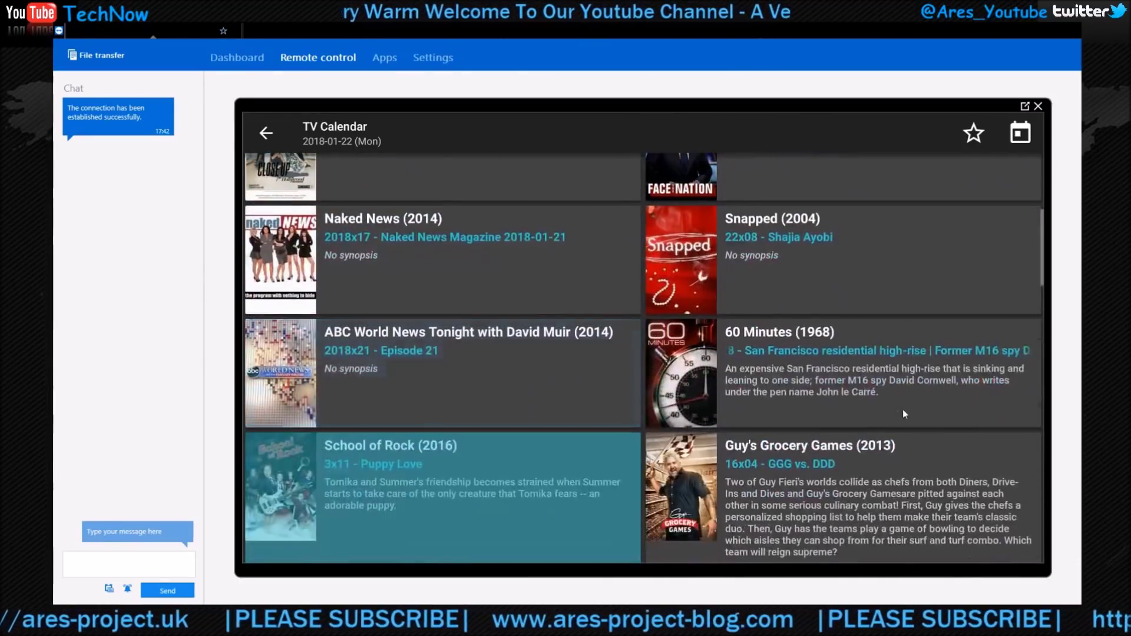
pyautogui.press('Down')
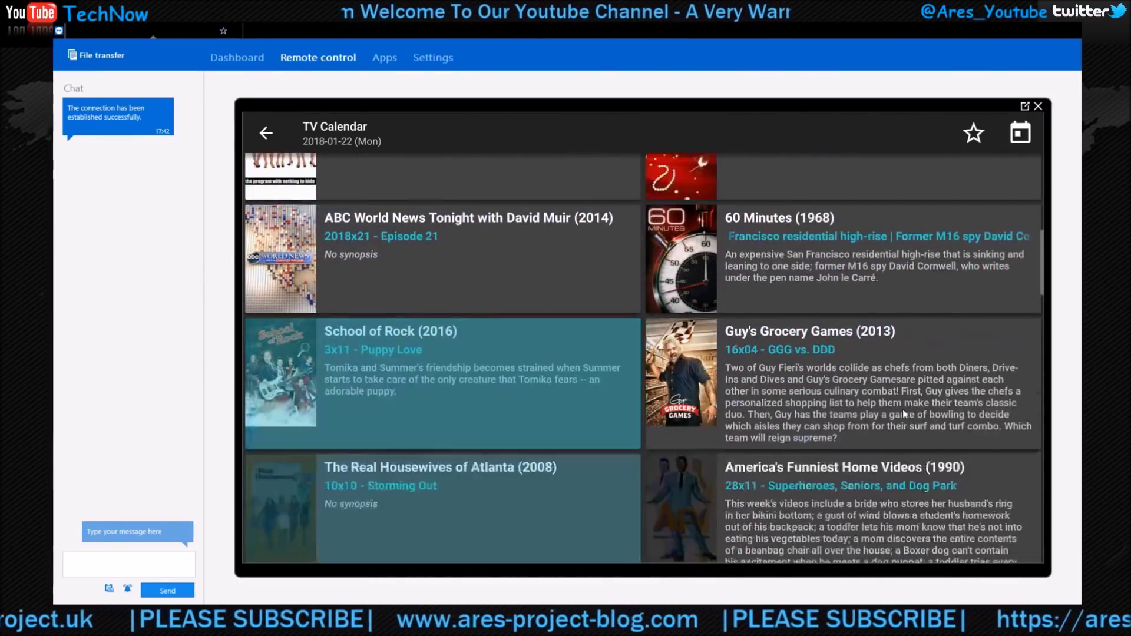
pyautogui.press('Down')
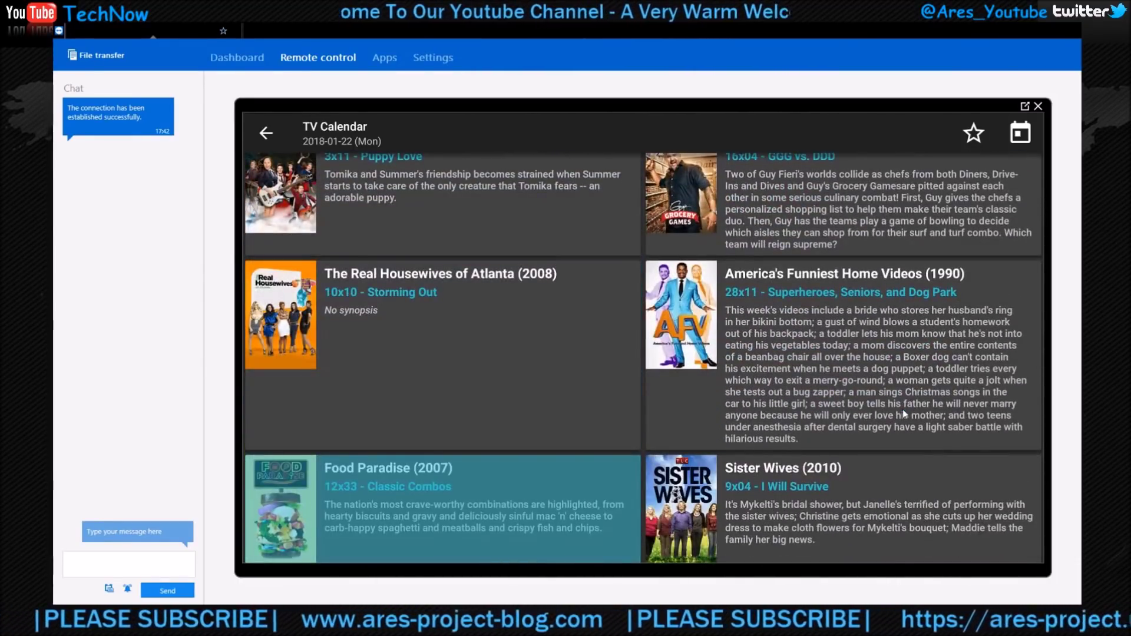
pyautogui.press('Escape')
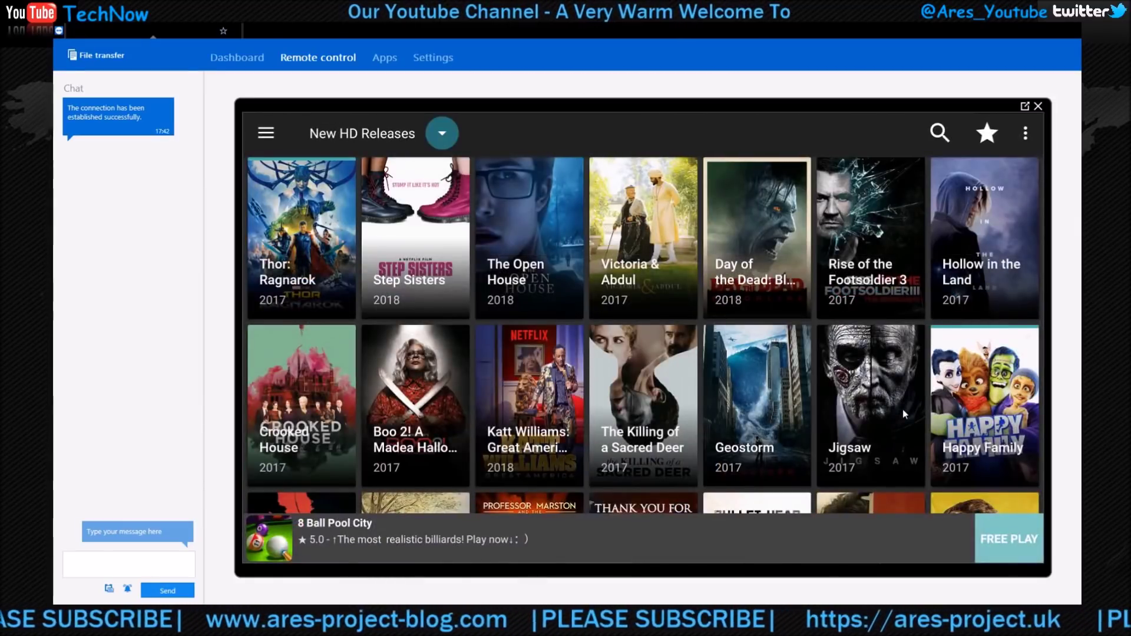
# - Open the Downloads page from the drawer, see no downloads in progress, then go back
pyautogui.press('Left')
pyautogui.press('Return')
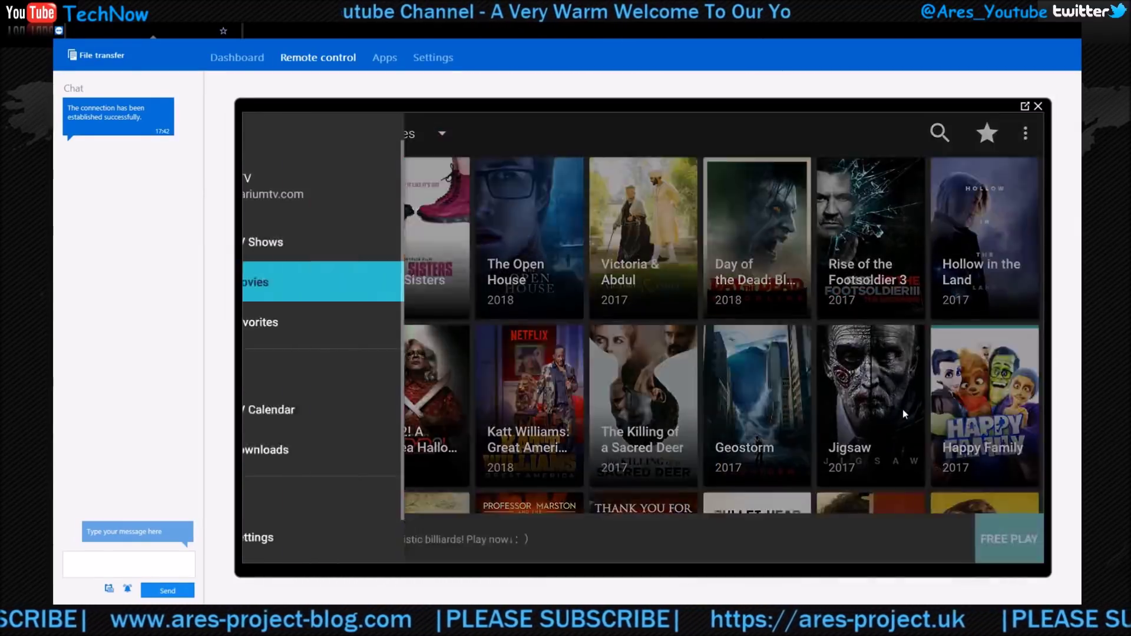
pyautogui.press('Down')
pyautogui.press('Down')
pyautogui.press('Down')
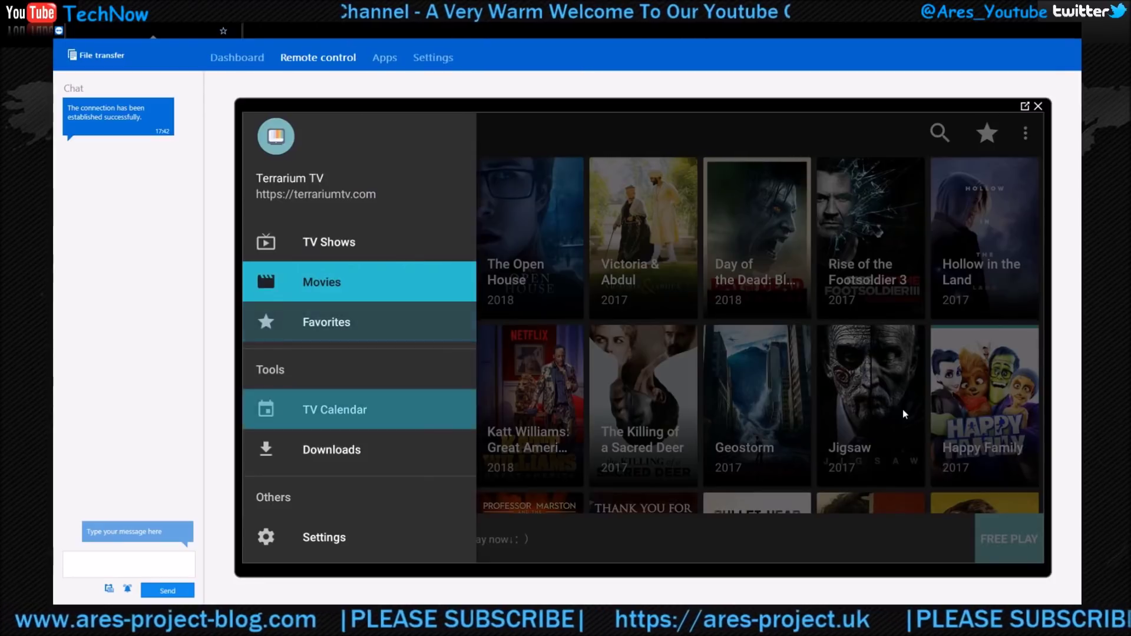
pyautogui.press('Down')
pyautogui.press('Return')
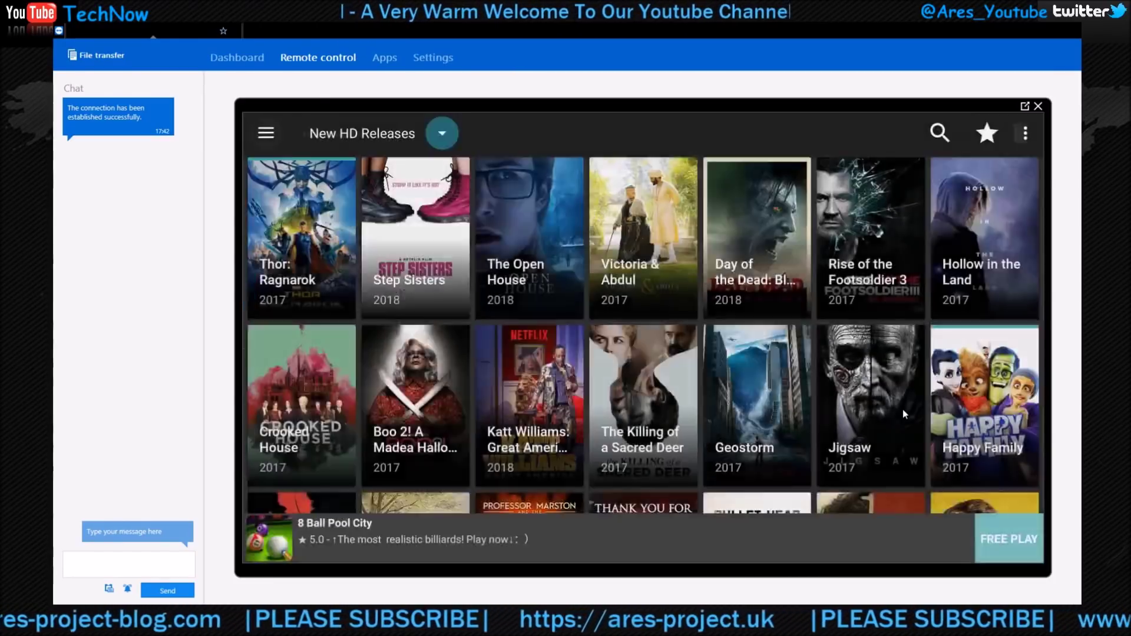
pyautogui.press('Down')
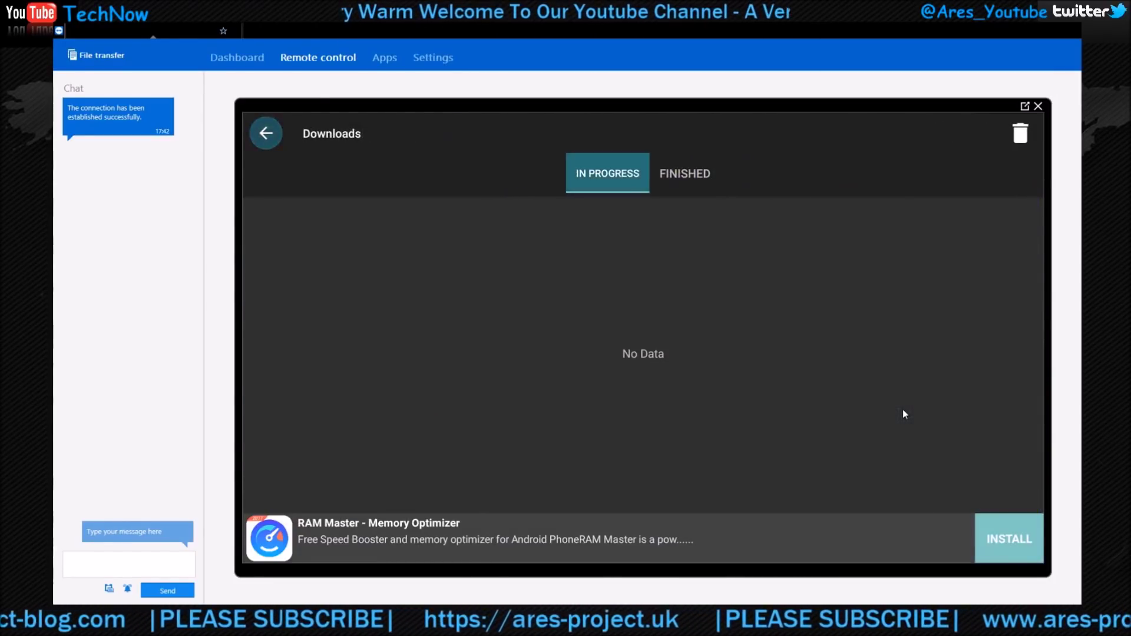
pyautogui.press('Escape')
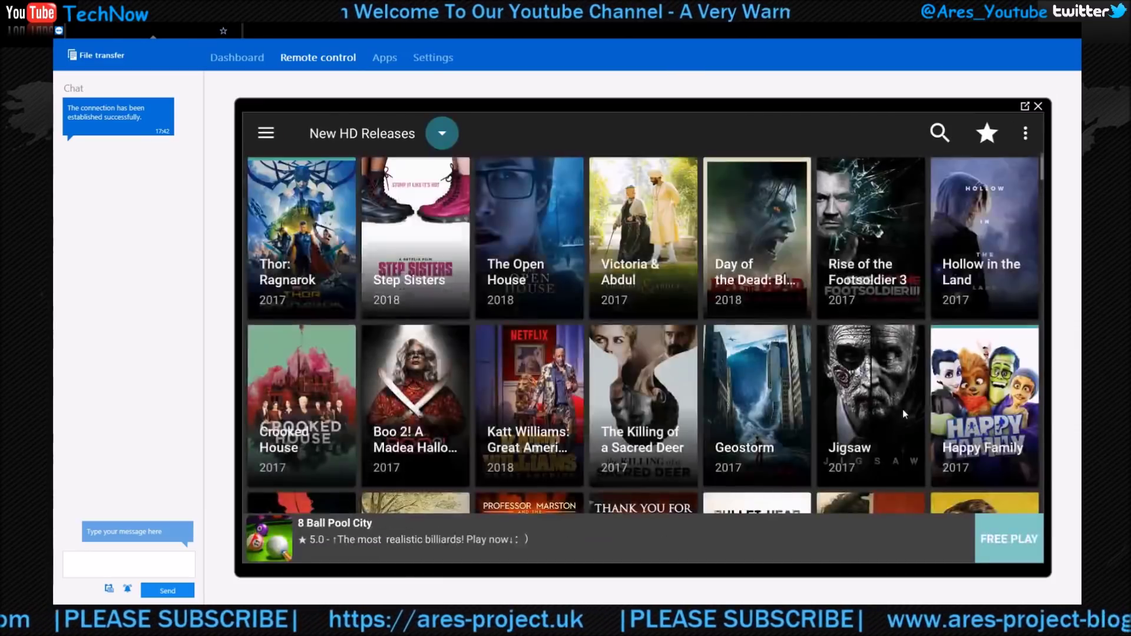
# - Reopen the main navigation list over the New HD Releases grid
pyautogui.press('Escape')
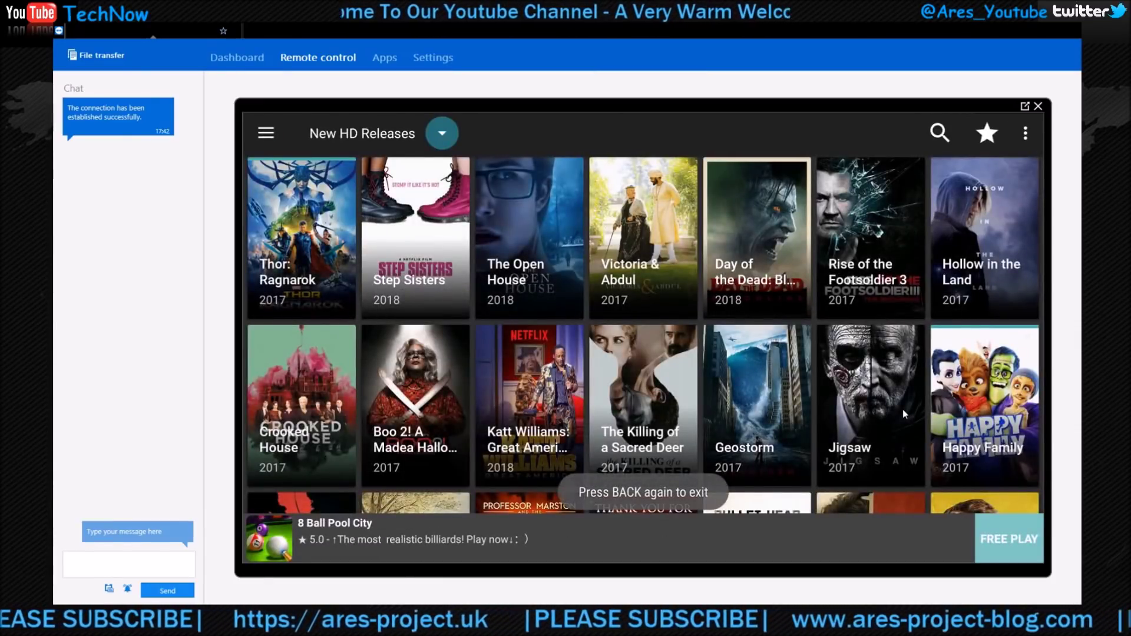
pyautogui.press('Left')
pyautogui.press('Return')
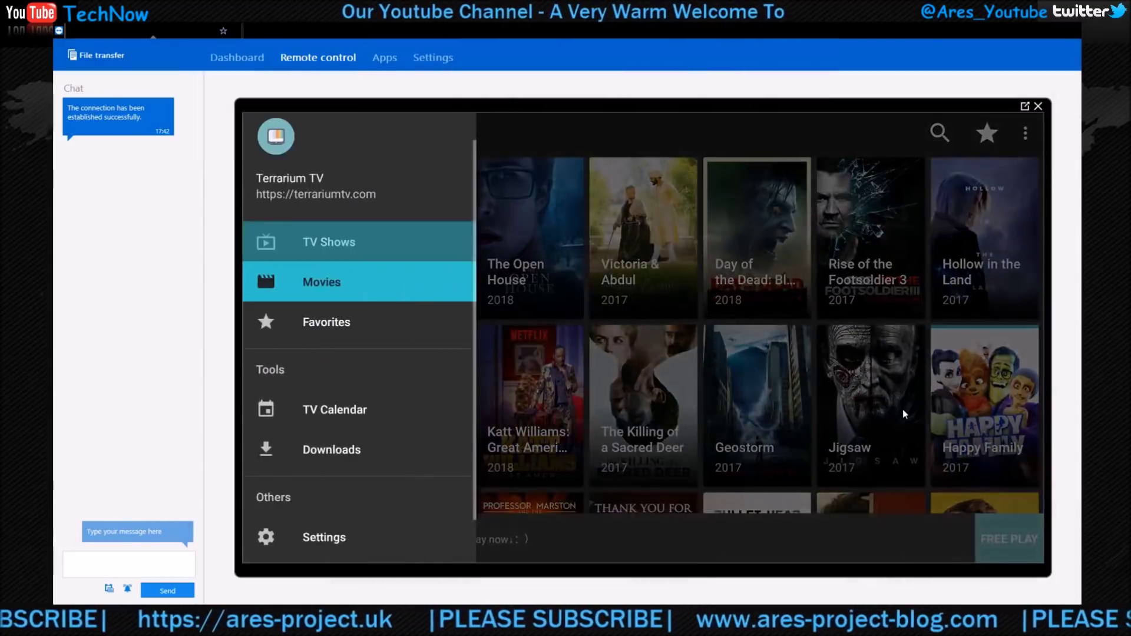